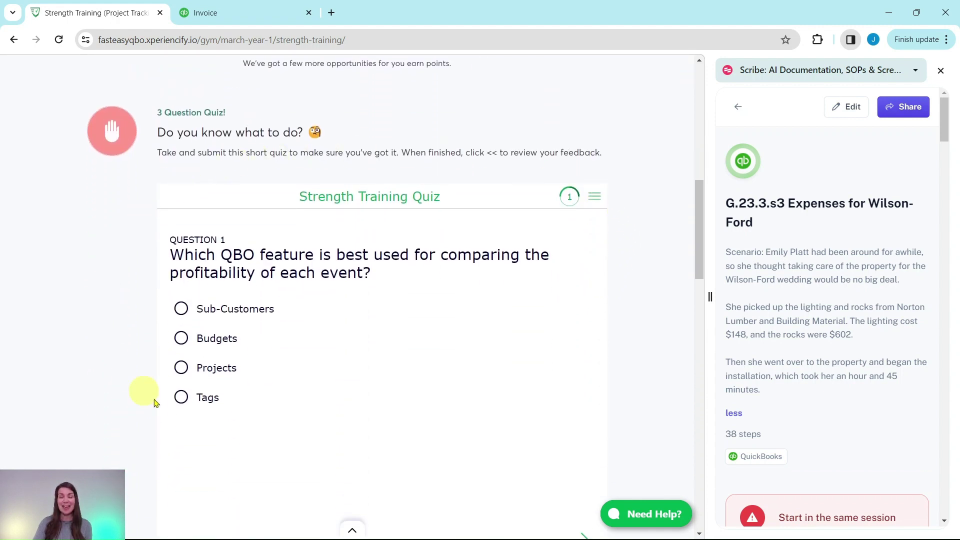
Step: Look through the Strength Training lesson's quiz and hands-on exercises, and start reading the Wilson-Ford expenses guide
{"action": "scroll", "coordinate": [650, 260], "scroll_direction": "down", "scroll_amount": 10}
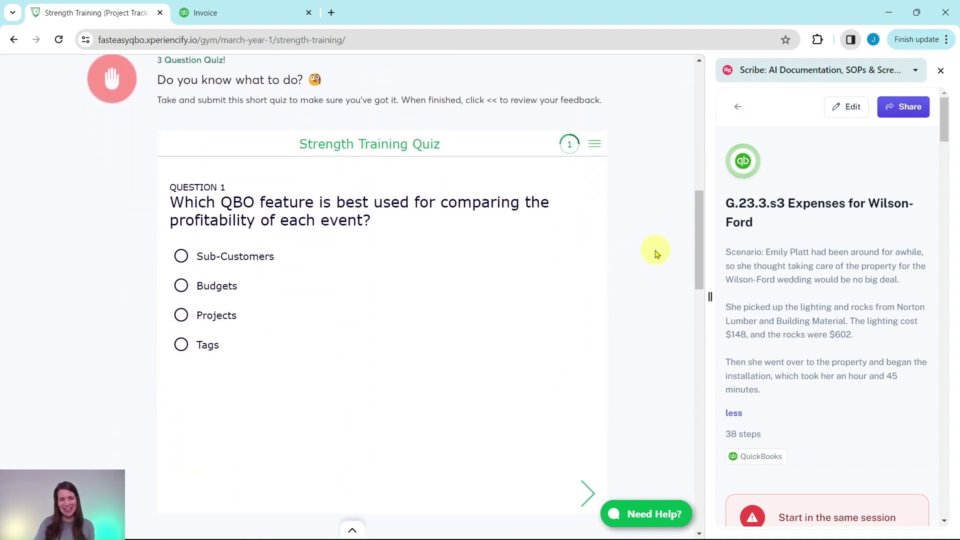
{"action": "scroll", "coordinate": [634, 249], "scroll_direction": "down", "scroll_amount": 3}
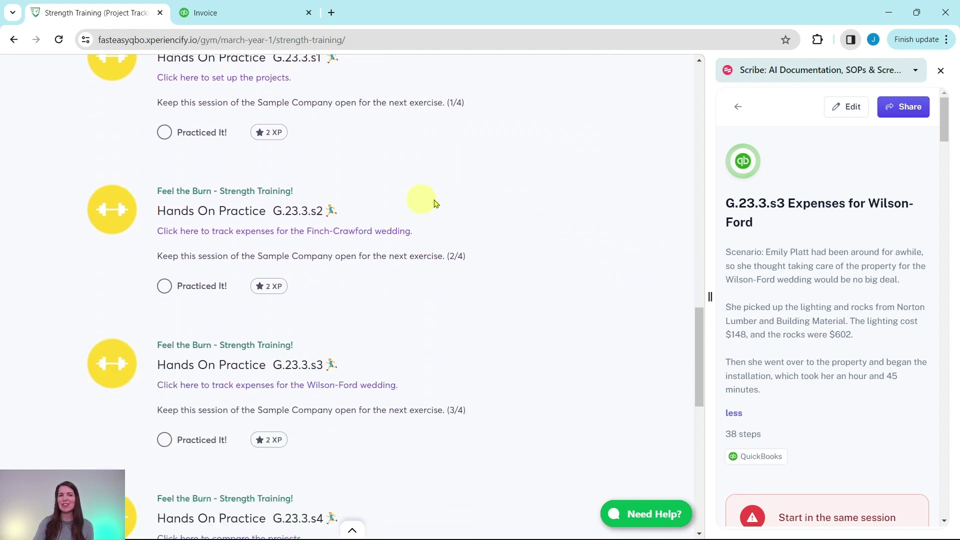
{"action": "scroll", "coordinate": [508, 314], "scroll_direction": "down", "scroll_amount": 7}
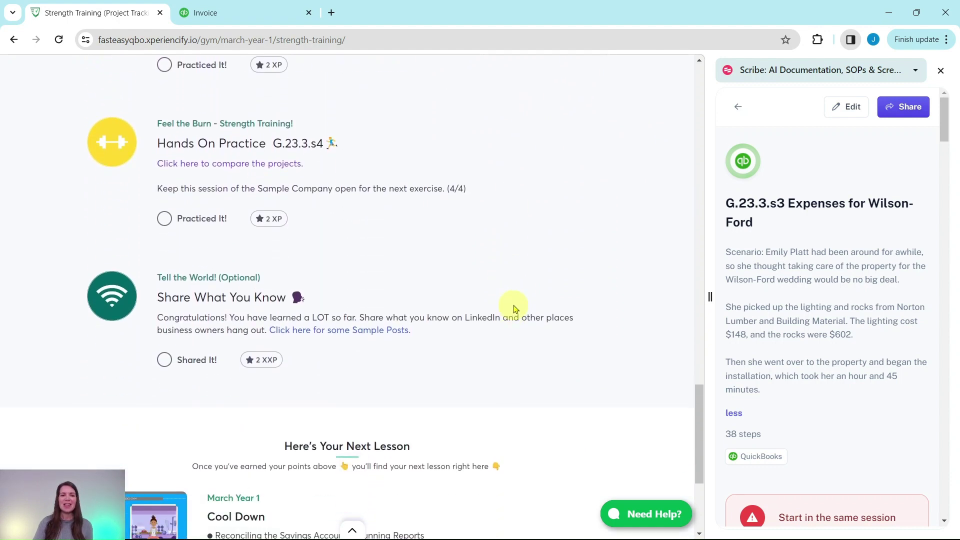
{"action": "scroll", "coordinate": [503, 309], "scroll_direction": "up", "scroll_amount": 1}
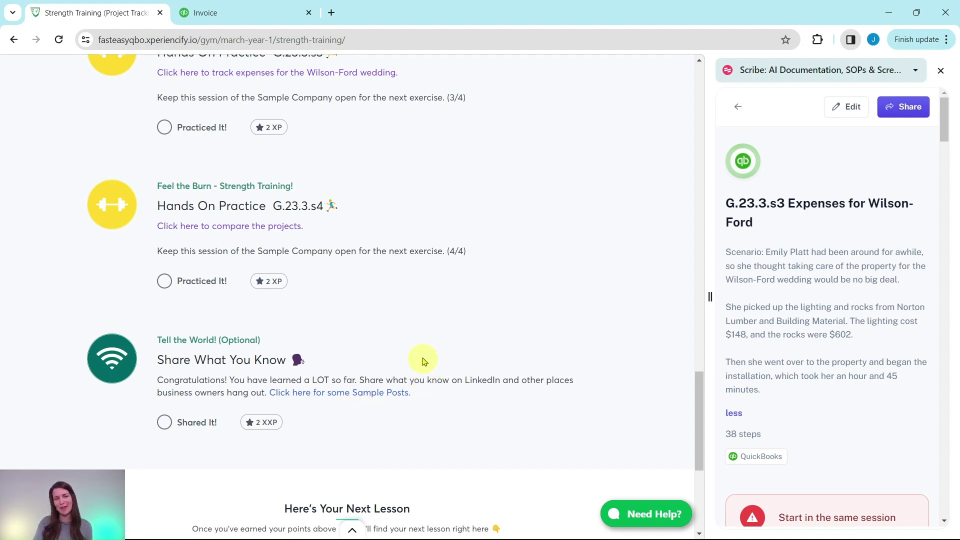
{"action": "scroll", "coordinate": [405, 329], "scroll_direction": "up", "scroll_amount": 1}
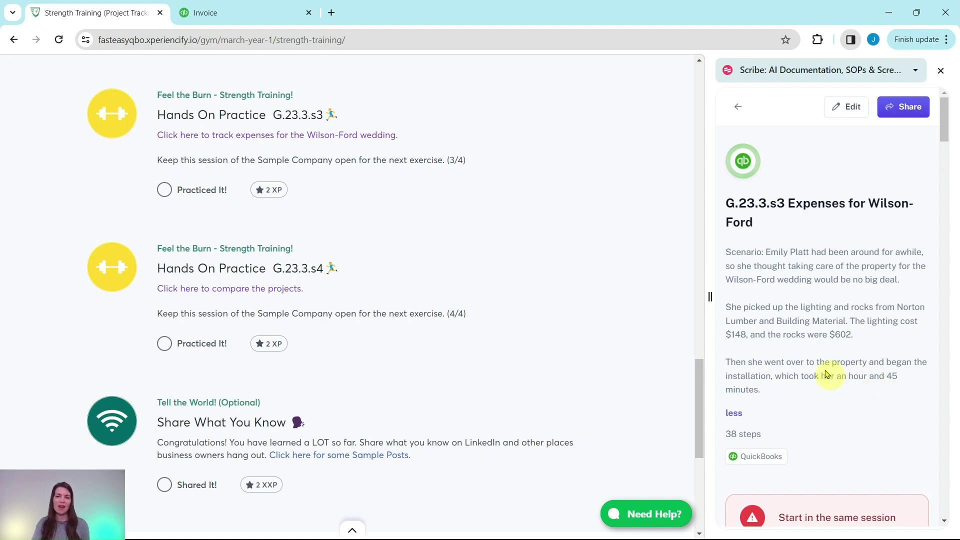
{"action": "scroll", "coordinate": [825, 371], "scroll_direction": "down", "scroll_amount": 6}
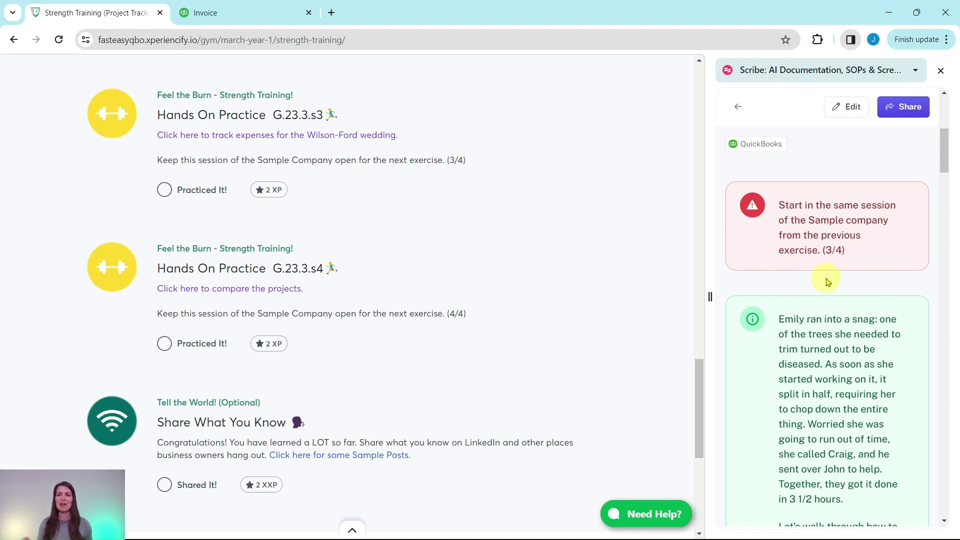
Step: Switch to the QuickBooks Projects page and read the guide's scenario and first instructions for Norton Lumber and Building Materials
{"action": "left_click", "coordinate": [247, 13]}
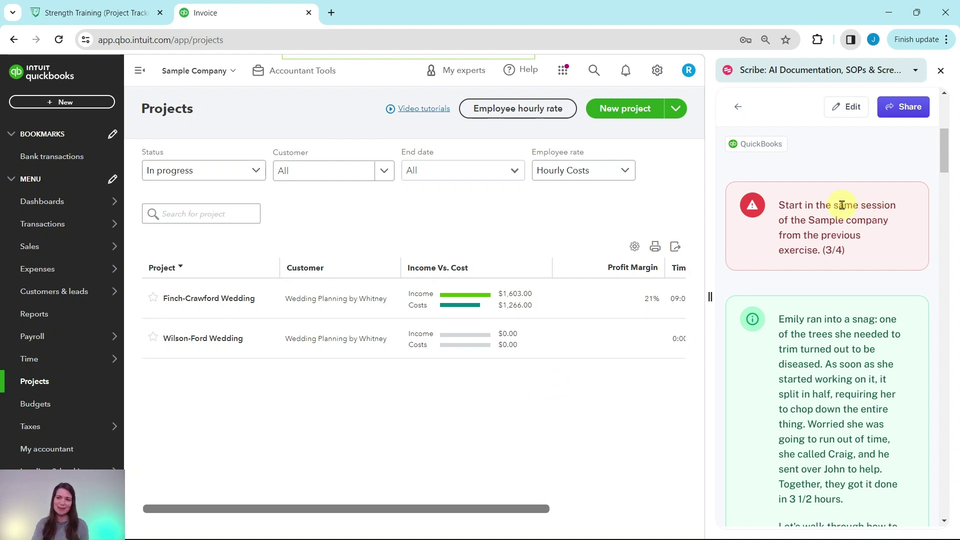
{"action": "scroll", "coordinate": [842, 205], "scroll_direction": "down", "scroll_amount": 1}
{"action": "scroll", "coordinate": [842, 205], "scroll_direction": "down", "scroll_amount": 2}
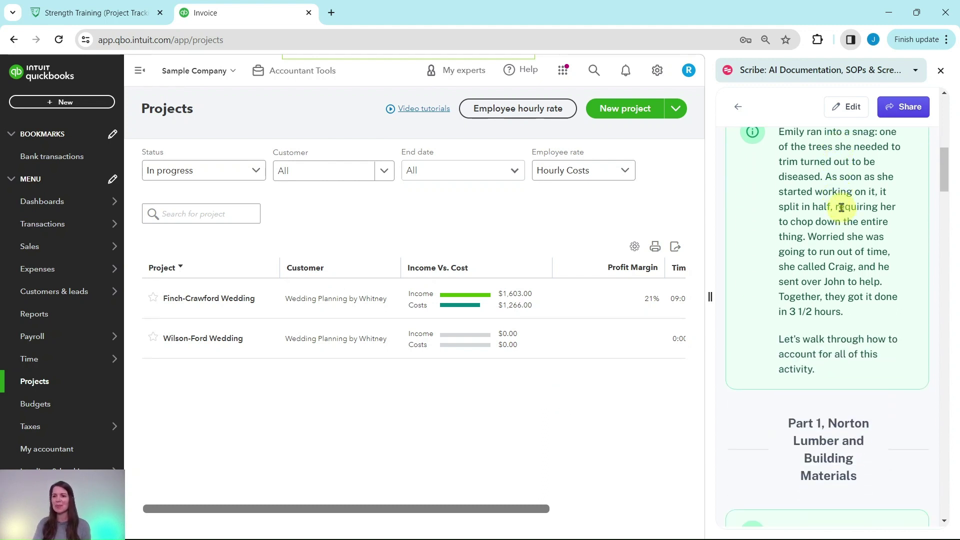
{"action": "scroll", "coordinate": [841, 207], "scroll_direction": "up", "scroll_amount": 1}
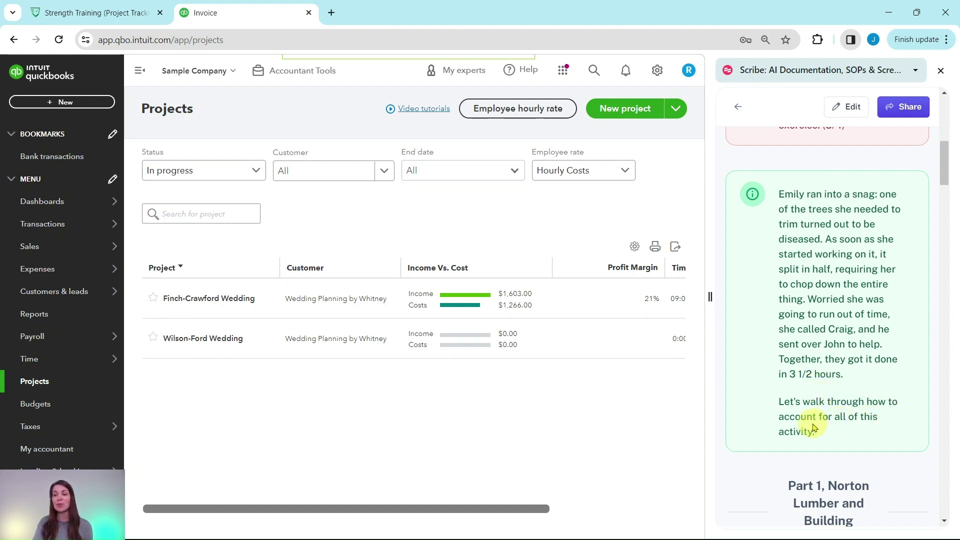
{"action": "scroll", "coordinate": [856, 400], "scroll_direction": "down", "scroll_amount": 5}
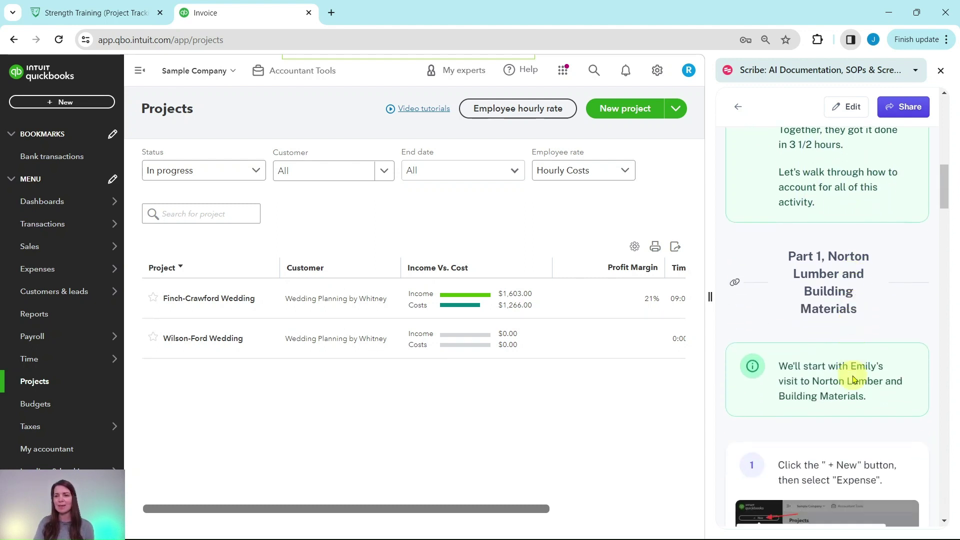
{"action": "scroll", "coordinate": [854, 378], "scroll_direction": "down", "scroll_amount": 3}
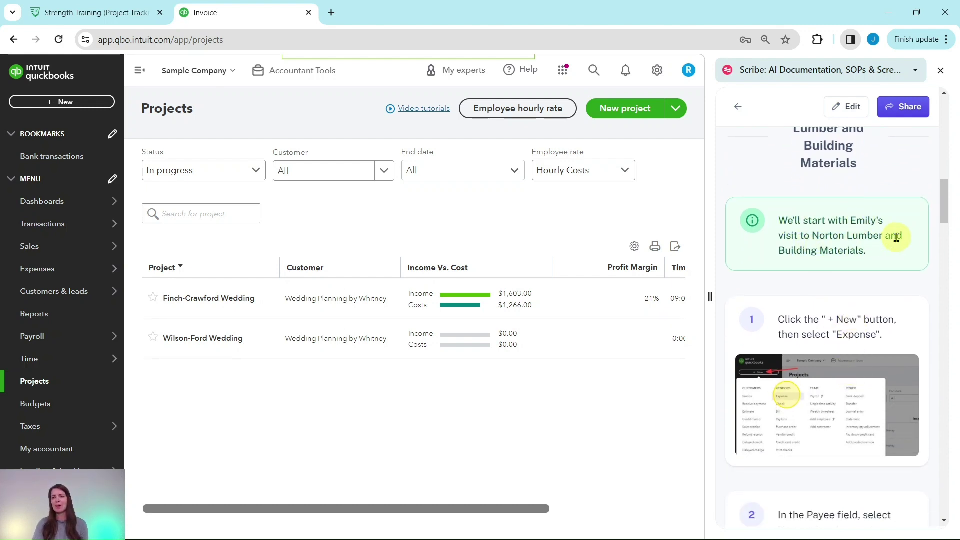
{"action": "scroll", "coordinate": [809, 254], "scroll_direction": "down", "scroll_amount": 3}
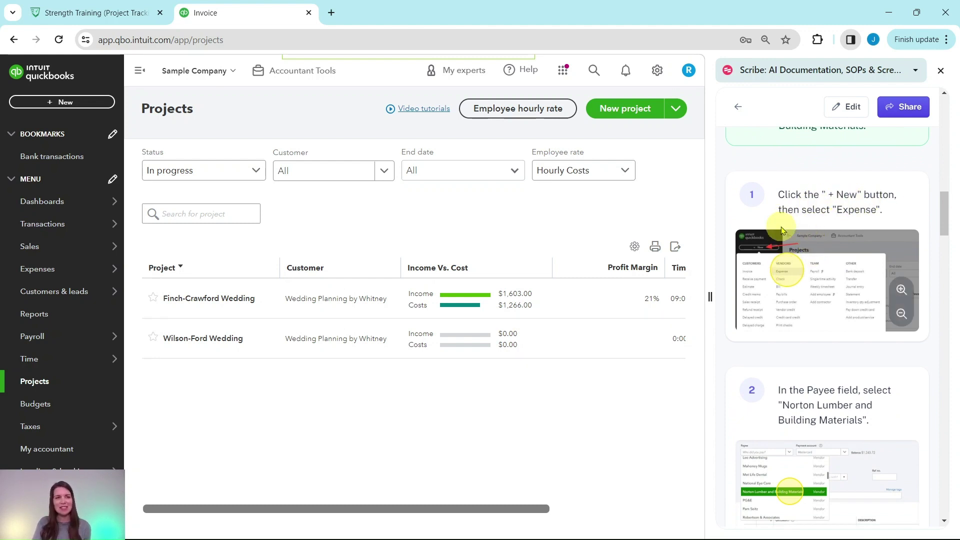
Step: Create a new expense with Norton Lumber and Building Materials as the payee
{"action": "left_click", "coordinate": [61, 104]}
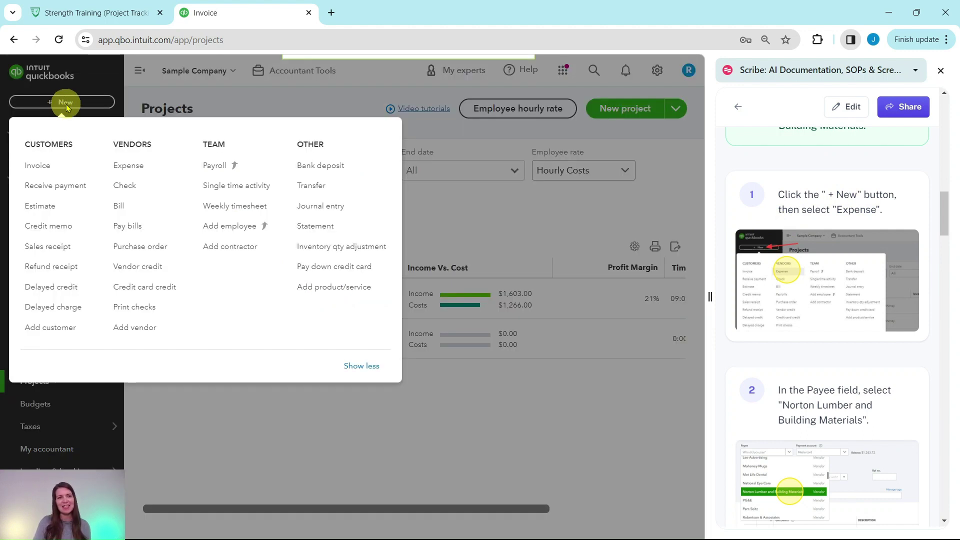
{"action": "left_click", "coordinate": [133, 170]}
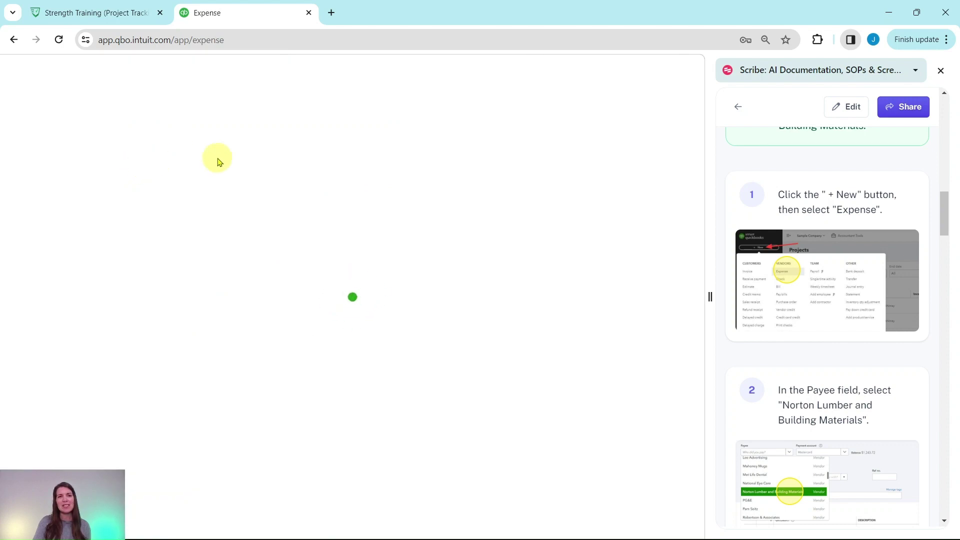
{"action": "scroll", "coordinate": [795, 195], "scroll_direction": "down", "scroll_amount": 5}
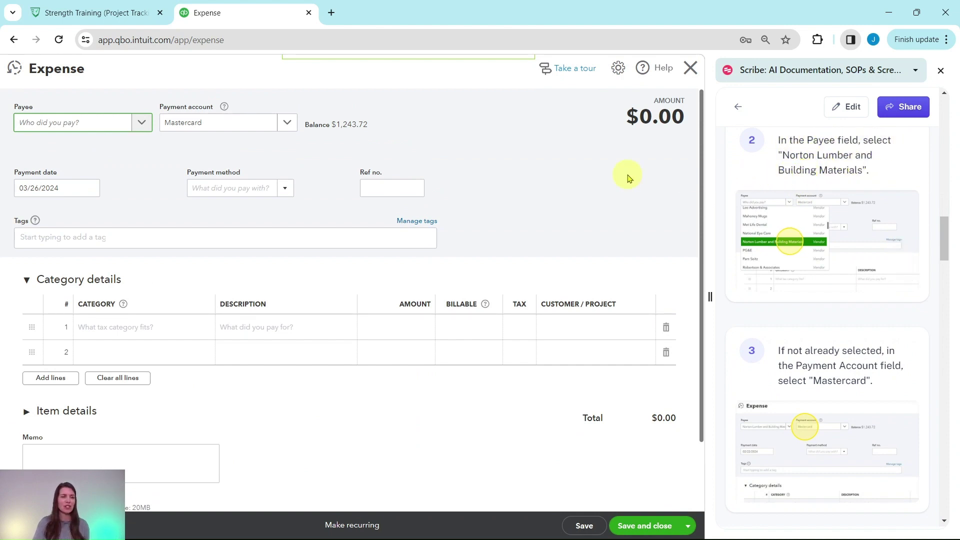
{"action": "left_click", "coordinate": [142, 124]}
{"action": "scroll", "coordinate": [128, 161], "scroll_direction": "down", "scroll_amount": 5}
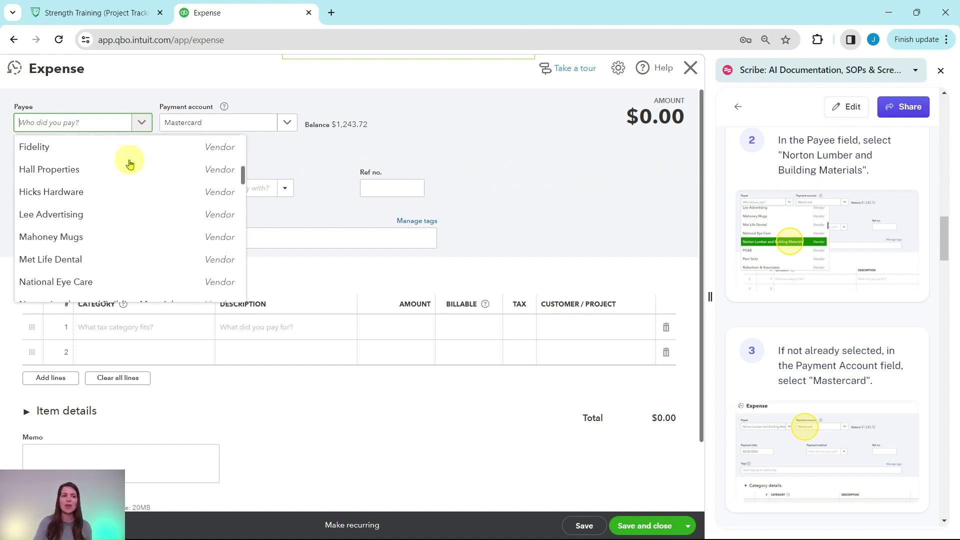
{"action": "scroll", "coordinate": [129, 165], "scroll_direction": "down", "scroll_amount": 1}
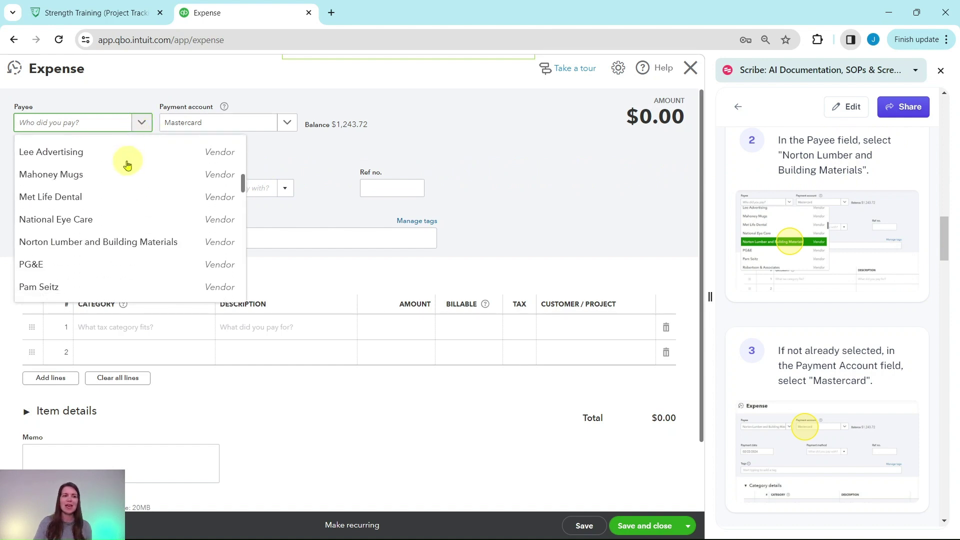
{"action": "left_click", "coordinate": [71, 244]}
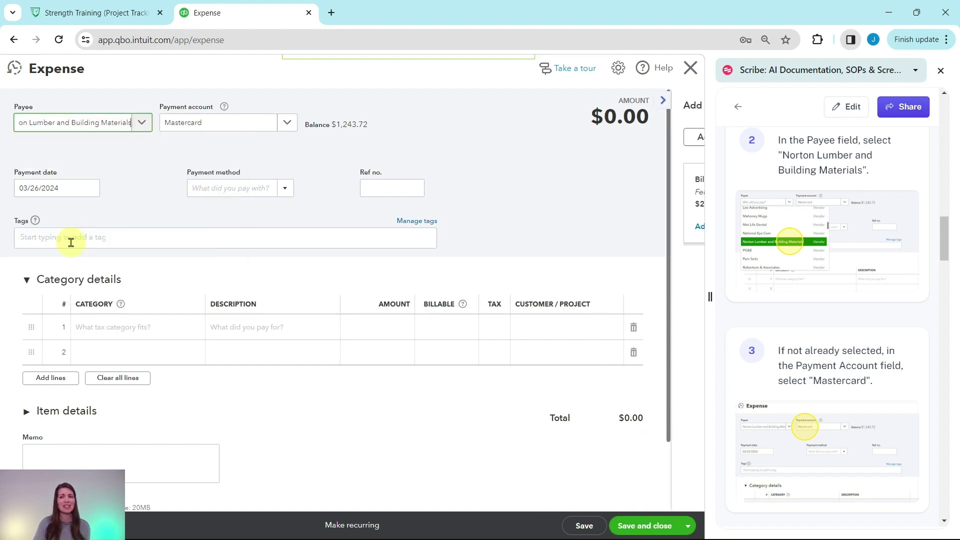
Step: Check the expense's payment account against the guide and collapse the Add to Expense suggestions
{"action": "scroll", "coordinate": [800, 300], "scroll_direction": "down", "scroll_amount": 3}
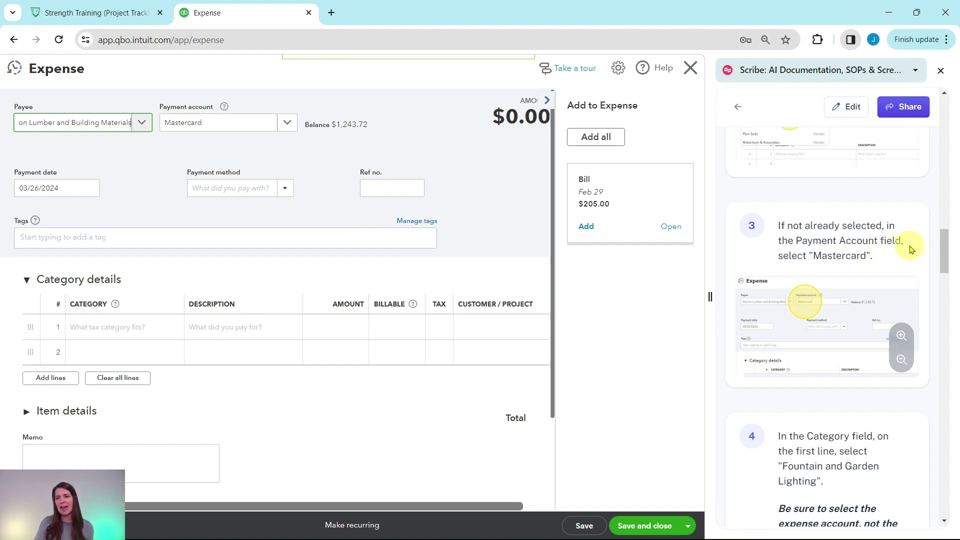
{"action": "scroll", "coordinate": [849, 260], "scroll_direction": "down", "scroll_amount": 1}
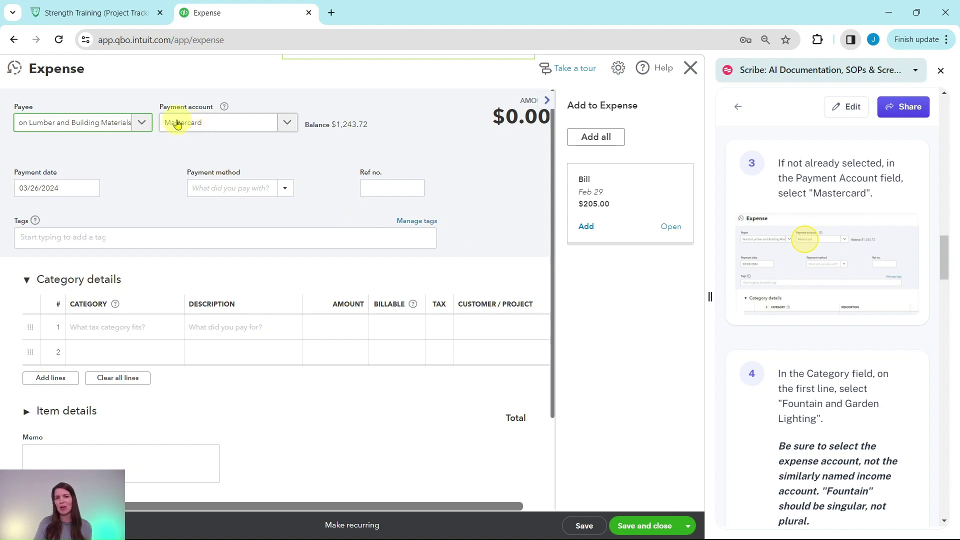
{"action": "scroll", "coordinate": [837, 290], "scroll_direction": "down", "scroll_amount": 3}
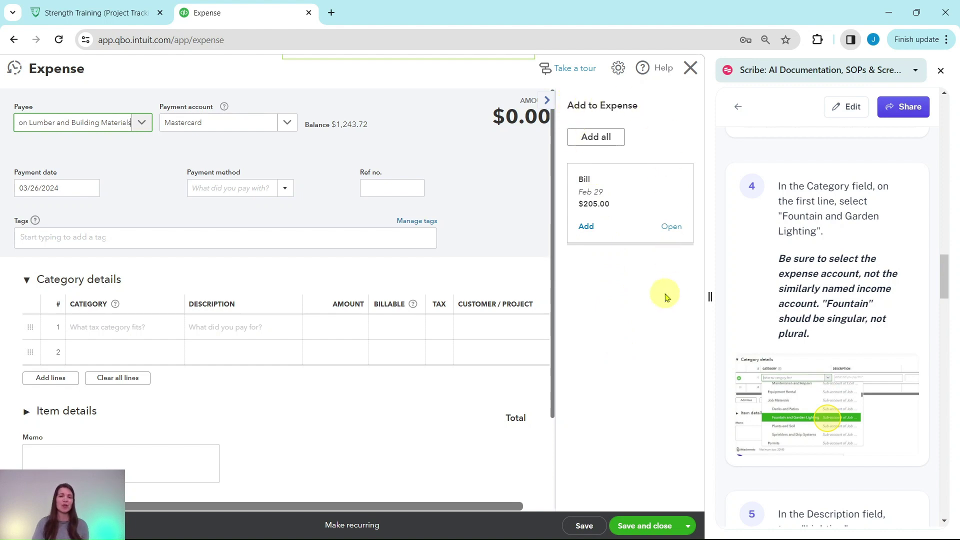
{"action": "left_click", "coordinate": [548, 103]}
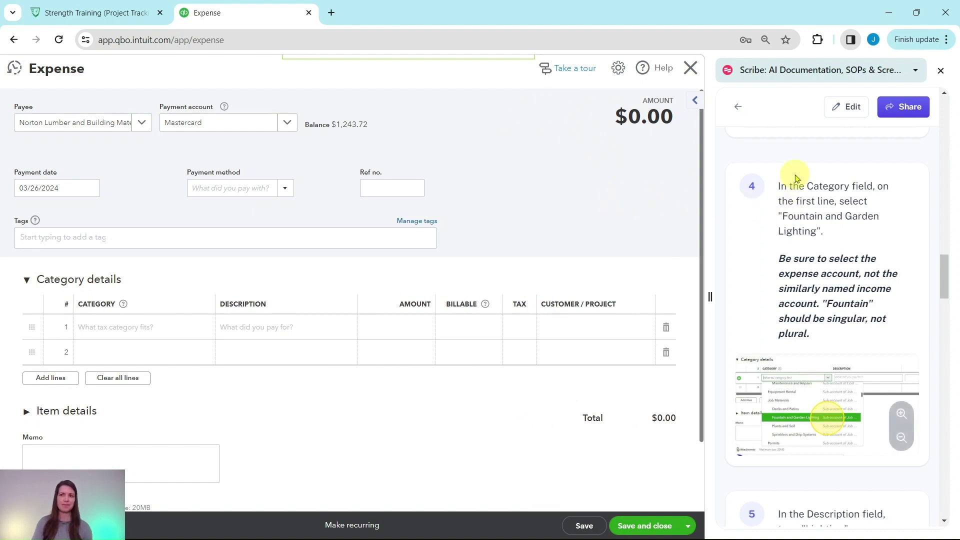
Step: Set the first line's category to the Fountain and Garden Lighting expense account under Job Materials
{"action": "scroll", "coordinate": [796, 180], "scroll_direction": "down", "scroll_amount": 1}
{"action": "scroll", "coordinate": [799, 173], "scroll_direction": "up", "scroll_amount": 1}
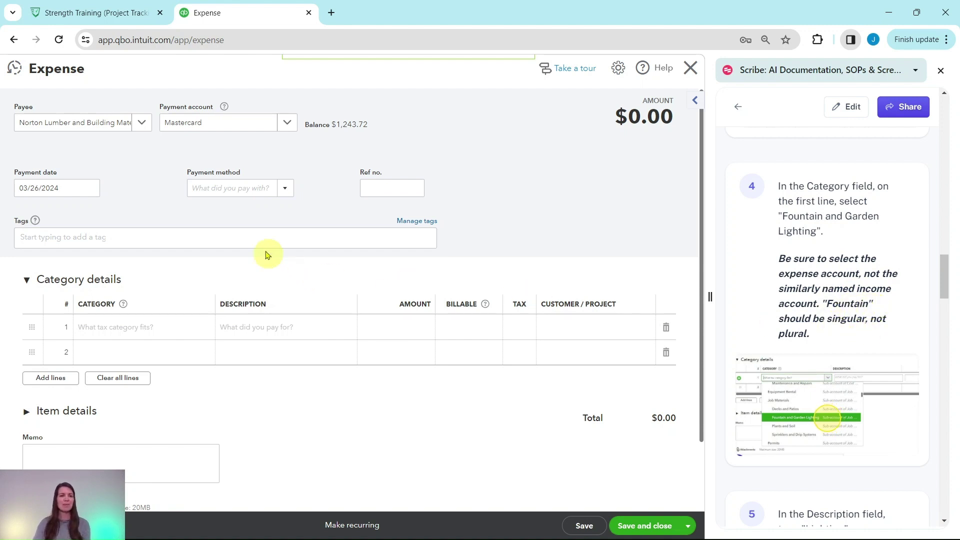
{"action": "scroll", "coordinate": [260, 235], "scroll_direction": "down", "scroll_amount": 2}
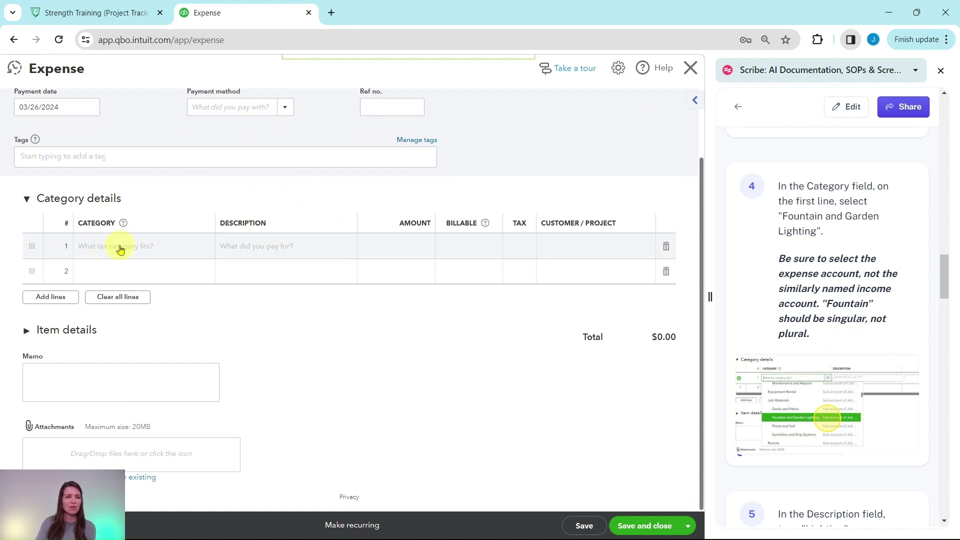
{"action": "left_click", "coordinate": [121, 248]}
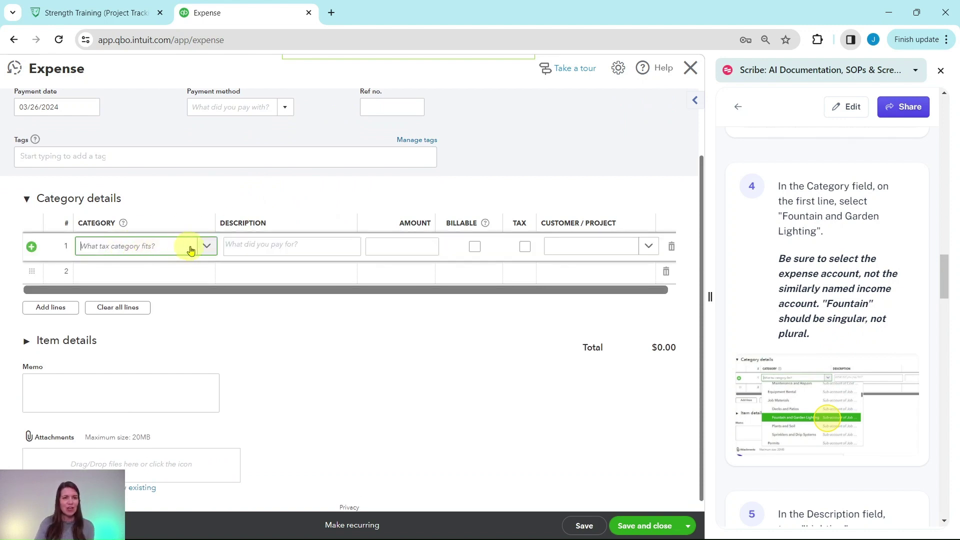
{"action": "left_click", "coordinate": [208, 248]}
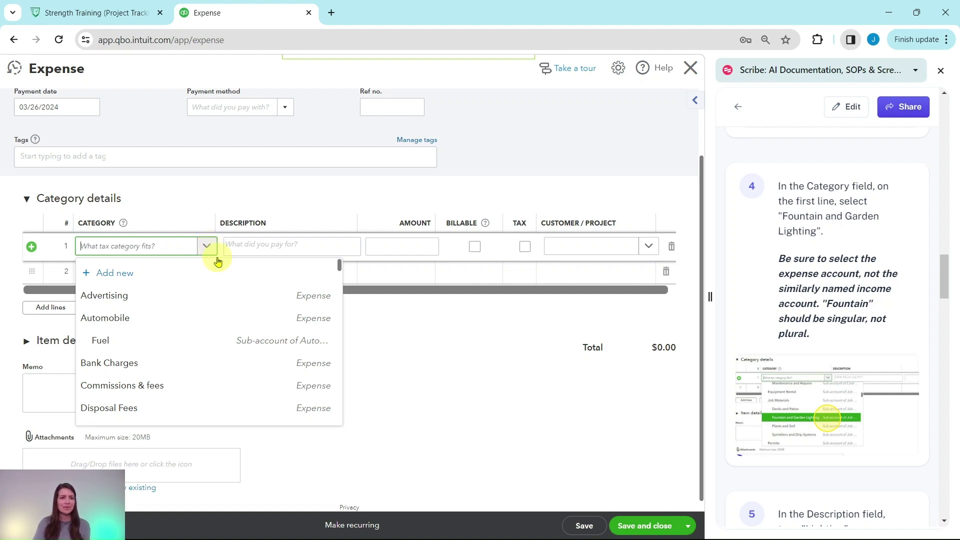
{"action": "scroll", "coordinate": [253, 292], "scroll_direction": "down", "scroll_amount": 5}
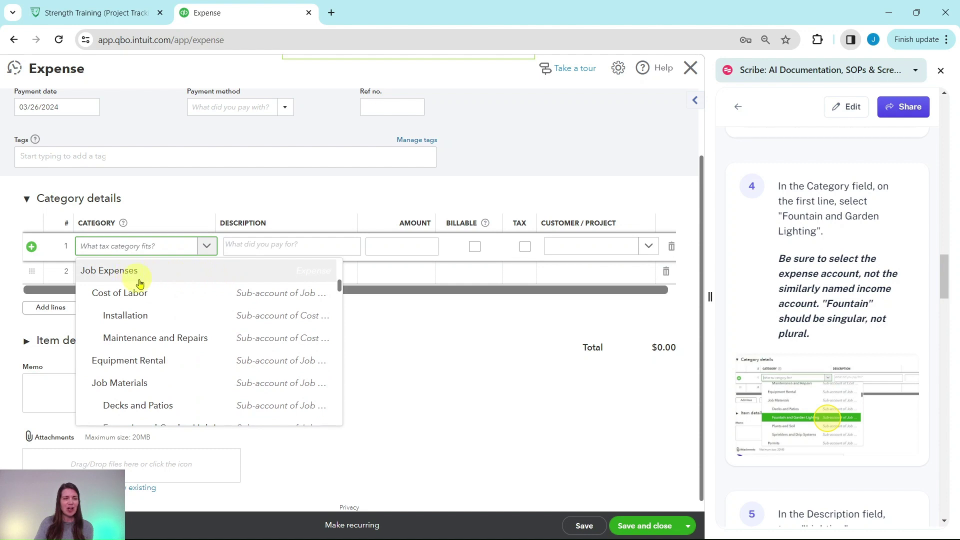
{"action": "scroll", "coordinate": [135, 287], "scroll_direction": "down", "scroll_amount": 1}
{"action": "scroll", "coordinate": [170, 312], "scroll_direction": "down", "scroll_amount": 1}
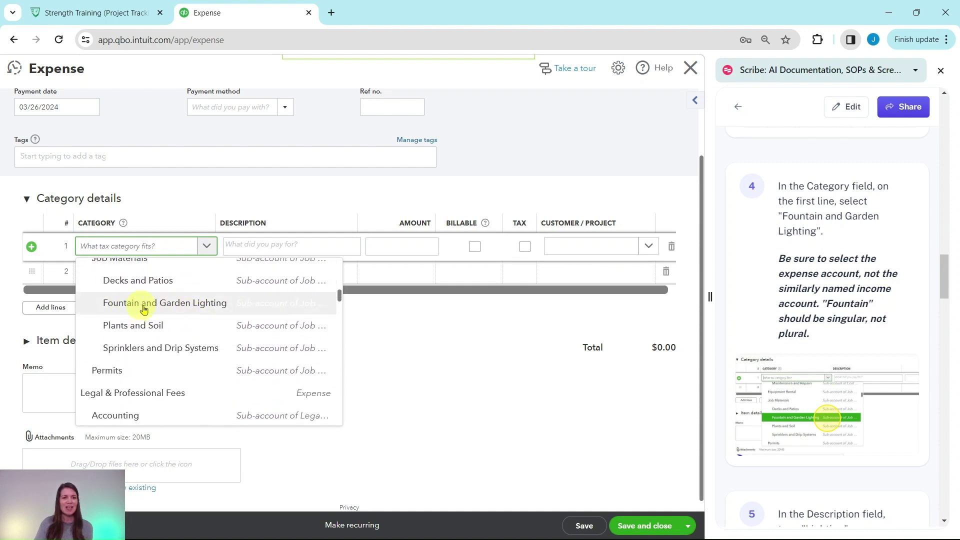
{"action": "left_click", "coordinate": [193, 310]}
Step: Enter "Lighting" as the first line's description and 148 as its amount
{"action": "scroll", "coordinate": [797, 350], "scroll_direction": "down", "scroll_amount": 4}
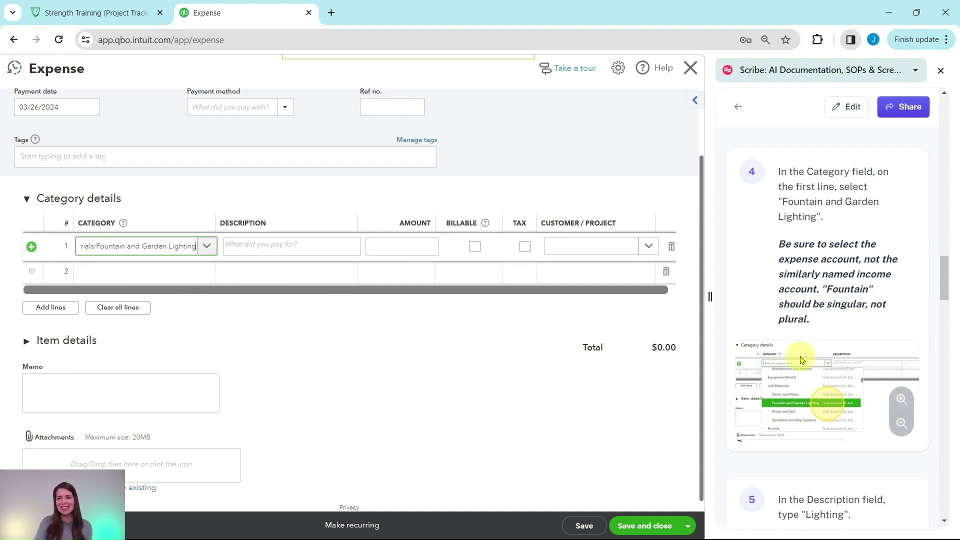
{"action": "scroll", "coordinate": [797, 353], "scroll_direction": "down", "scroll_amount": 3}
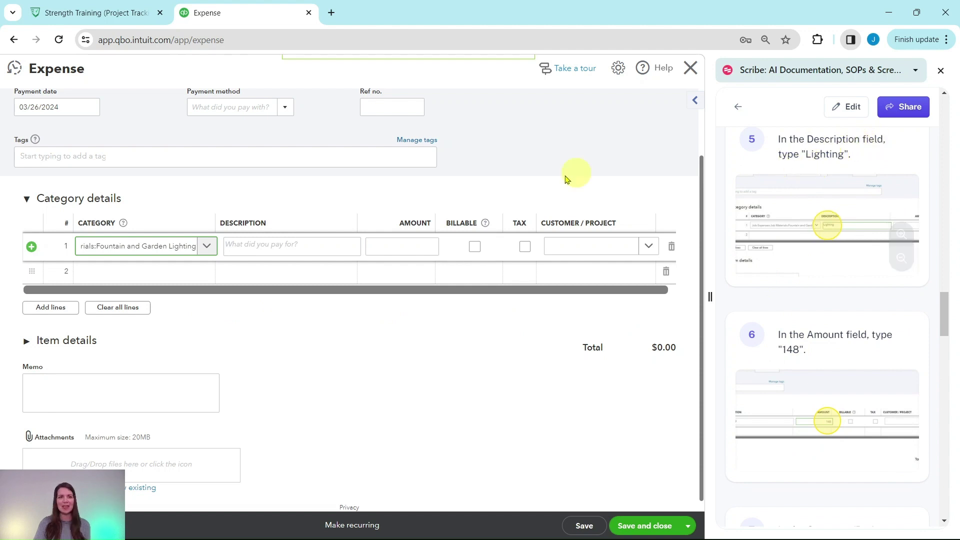
{"action": "left_click", "coordinate": [339, 244]}
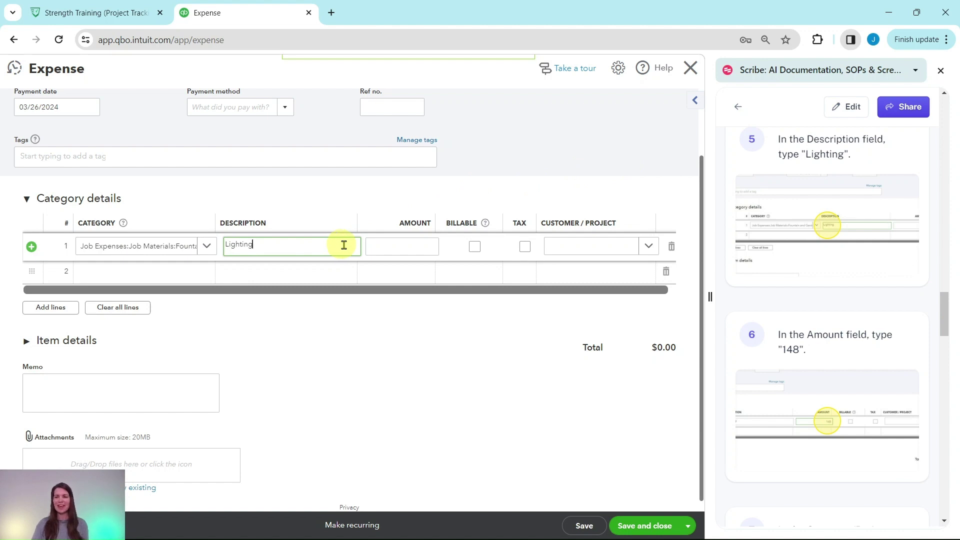
{"action": "left_click", "coordinate": [406, 248]}
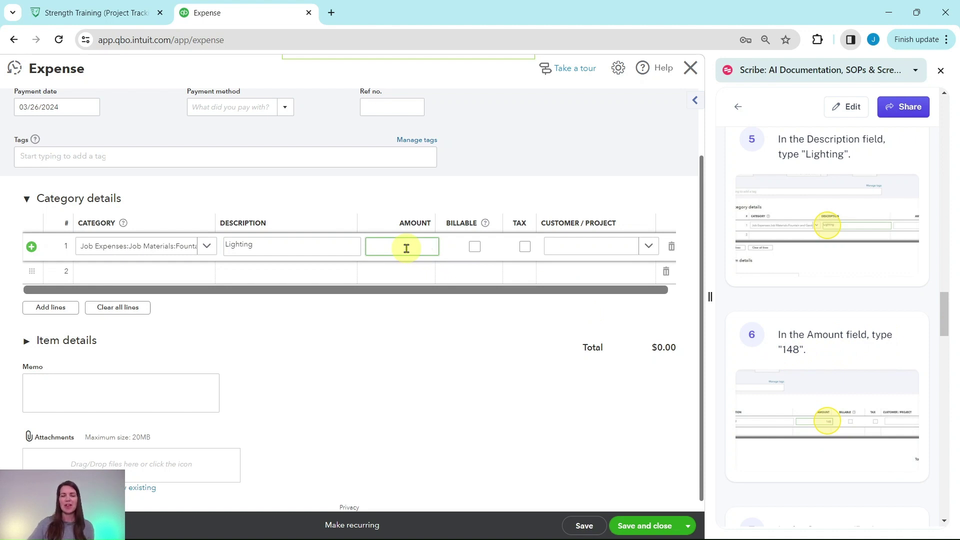
{"action": "type", "text": "148"}
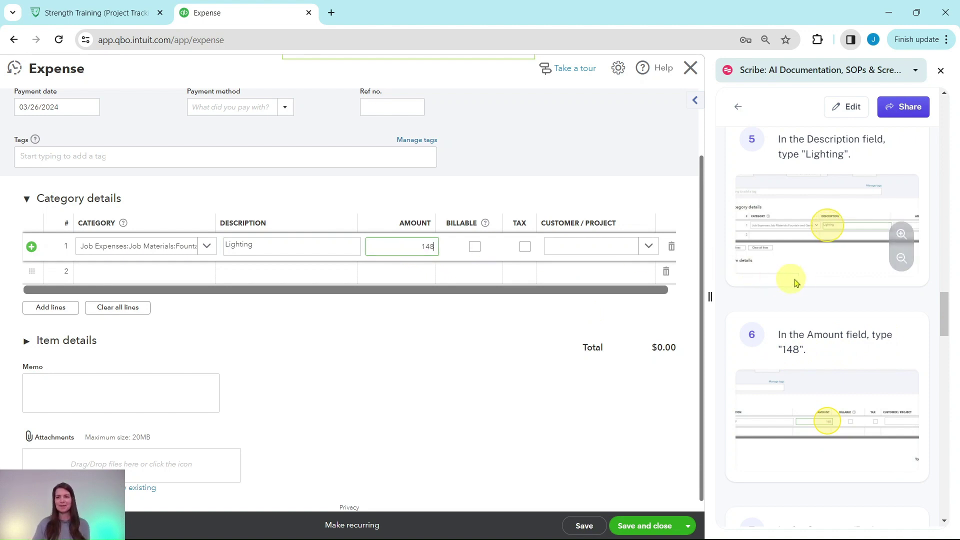
Step: Assign the first expense line to the Wilson-Ford Wedding project
{"action": "scroll", "coordinate": [800, 285], "scroll_direction": "down", "scroll_amount": 6}
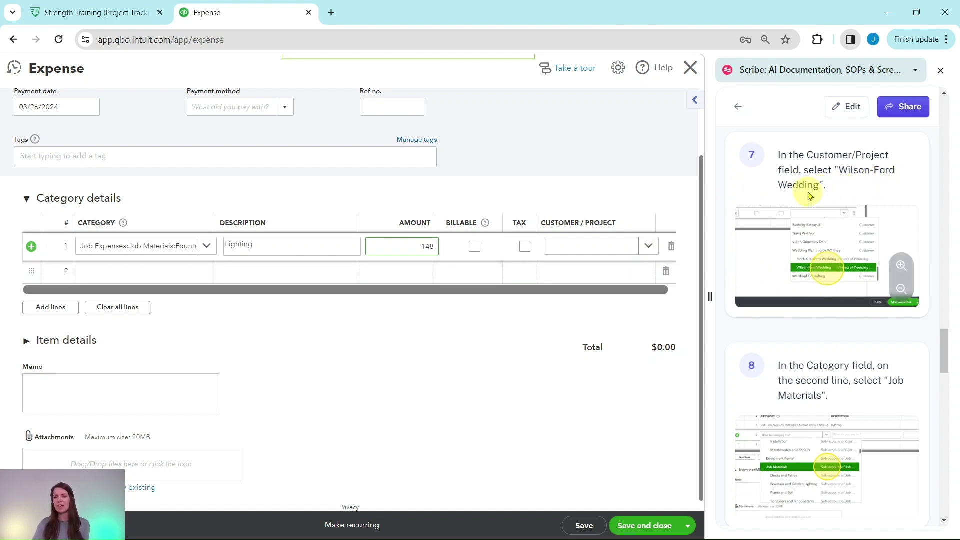
{"action": "left_click", "coordinate": [651, 248]}
{"action": "scroll", "coordinate": [578, 315], "scroll_direction": "down", "scroll_amount": 5}
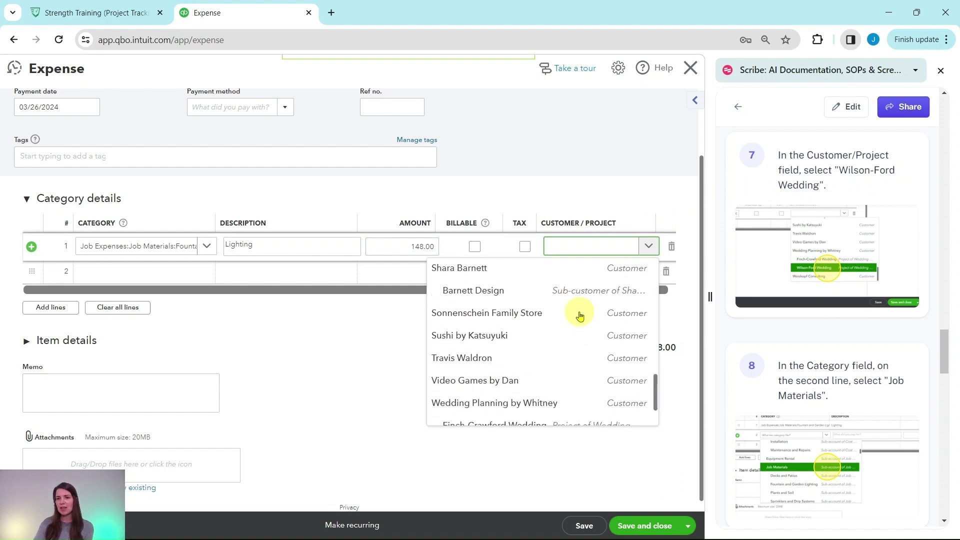
{"action": "scroll", "coordinate": [579, 316], "scroll_direction": "down", "scroll_amount": 2}
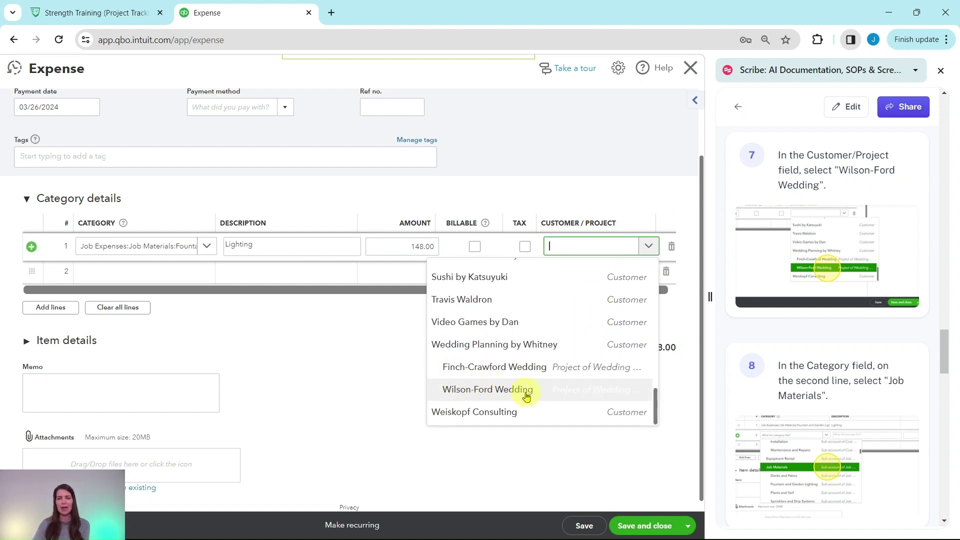
{"action": "left_click", "coordinate": [507, 395]}
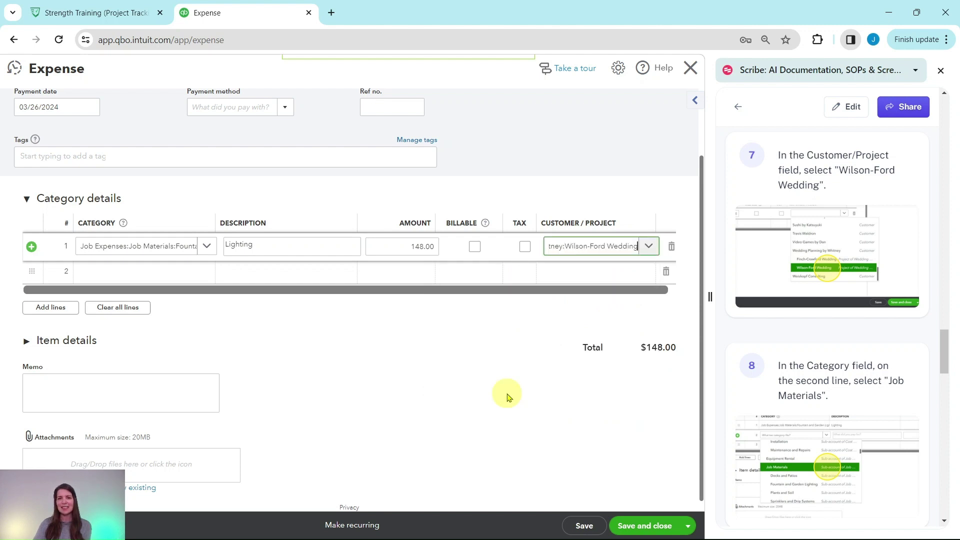
Step: Set the second expense line's category to Job Materials under Job Expenses
{"action": "scroll", "coordinate": [788, 298], "scroll_direction": "down", "scroll_amount": 4}
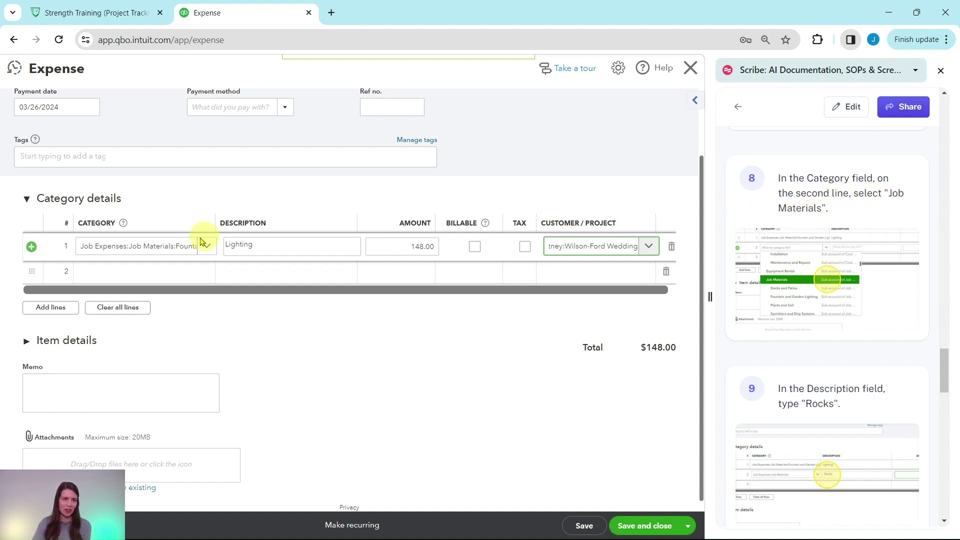
{"action": "left_click", "coordinate": [202, 270]}
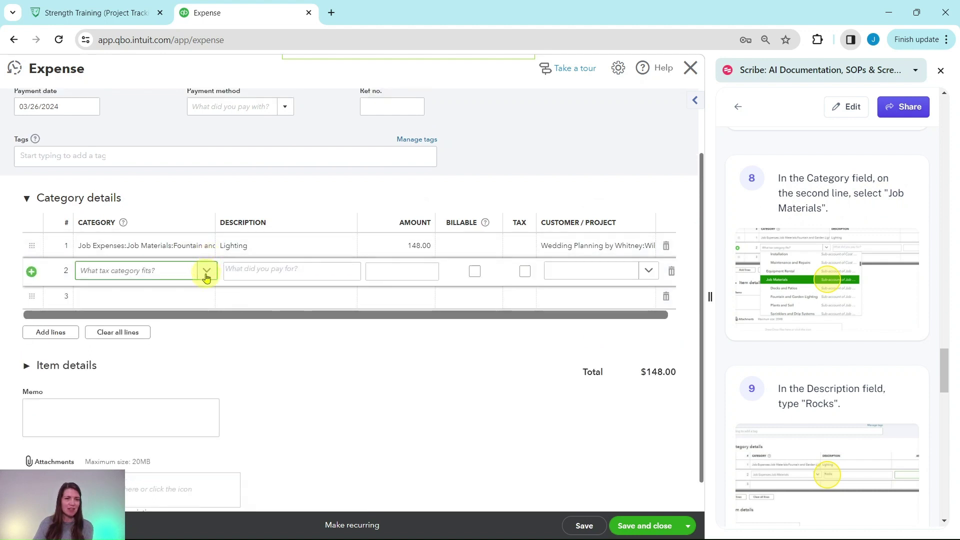
{"action": "left_click", "coordinate": [205, 274]}
{"action": "scroll", "coordinate": [217, 304], "scroll_direction": "down", "scroll_amount": 5}
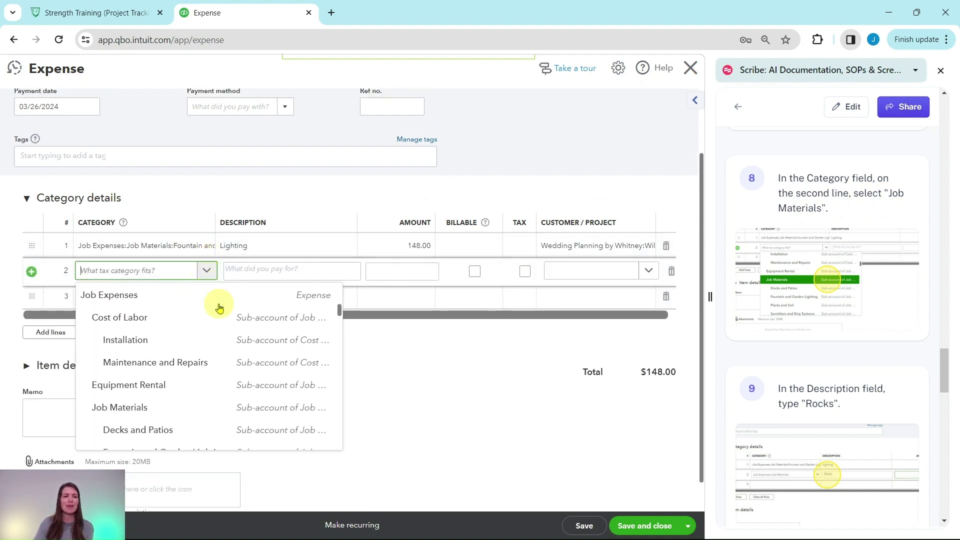
{"action": "scroll", "coordinate": [156, 400], "scroll_direction": "down", "scroll_amount": 1}
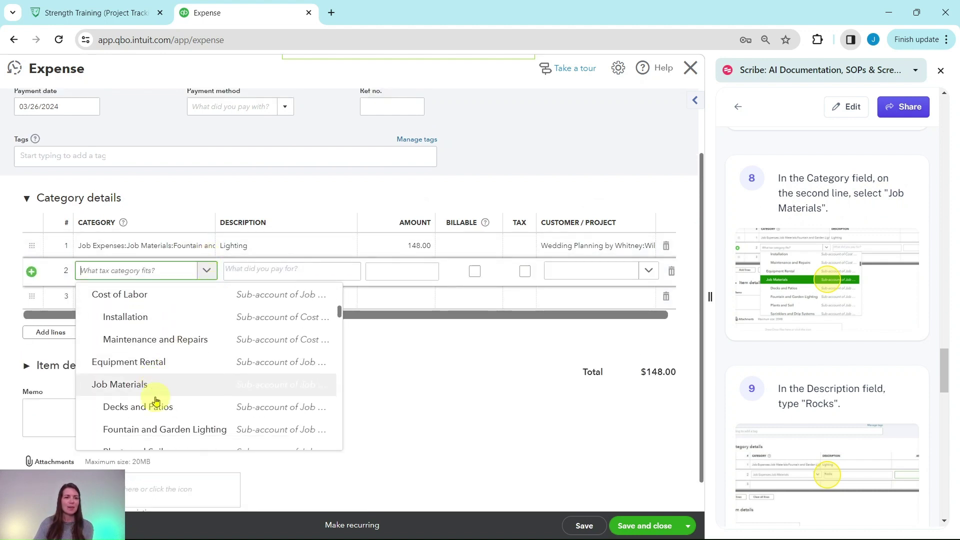
{"action": "scroll", "coordinate": [156, 400], "scroll_direction": "down", "scroll_amount": 2}
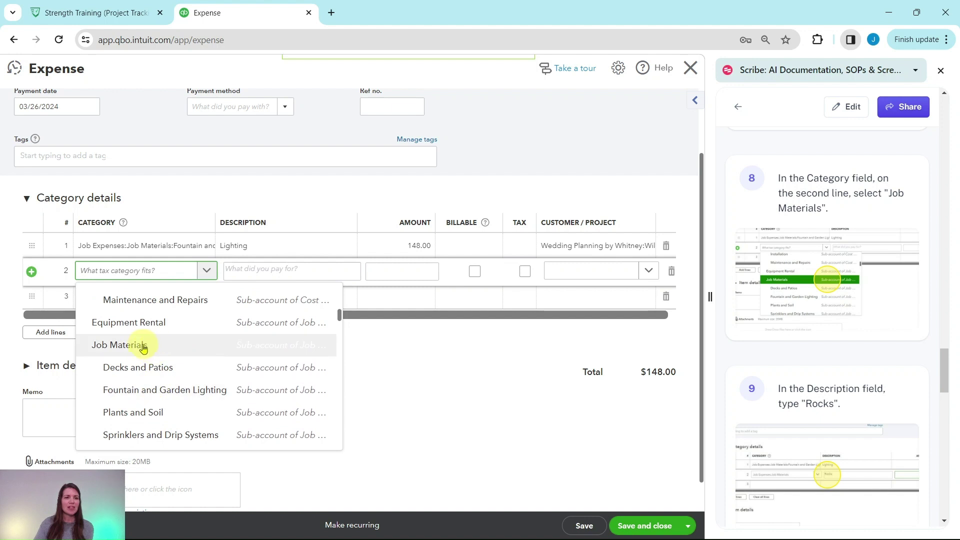
{"action": "left_click", "coordinate": [112, 349]}
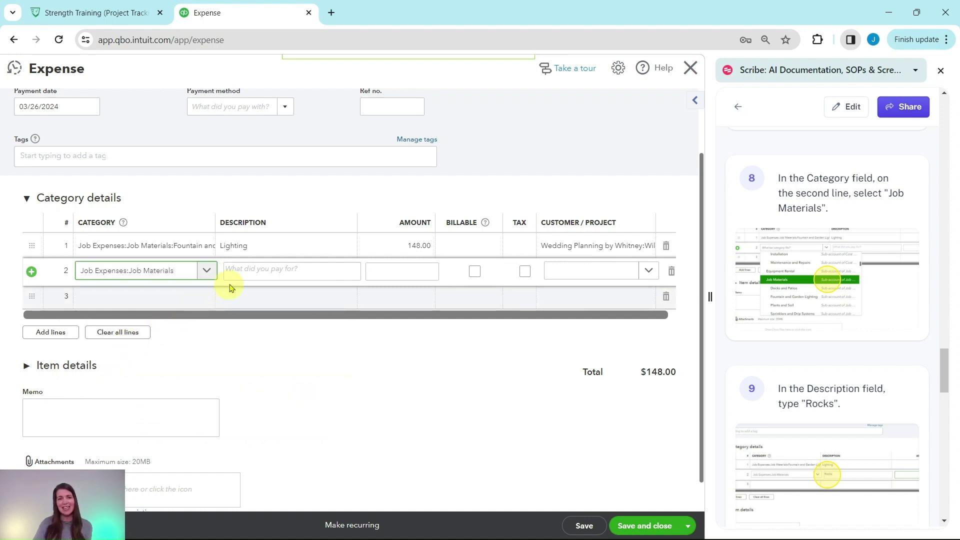
Step: Enter "Rocks" as the second line's description and 602 as its amount
{"action": "left_click", "coordinate": [264, 273]}
{"action": "type", "text": "Rocks"}
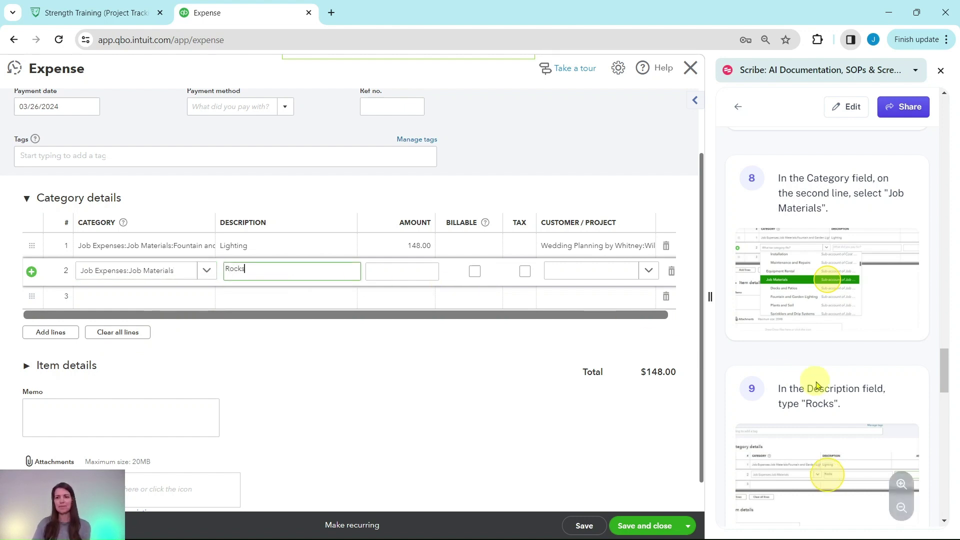
{"action": "scroll", "coordinate": [818, 400], "scroll_direction": "down", "scroll_amount": 9}
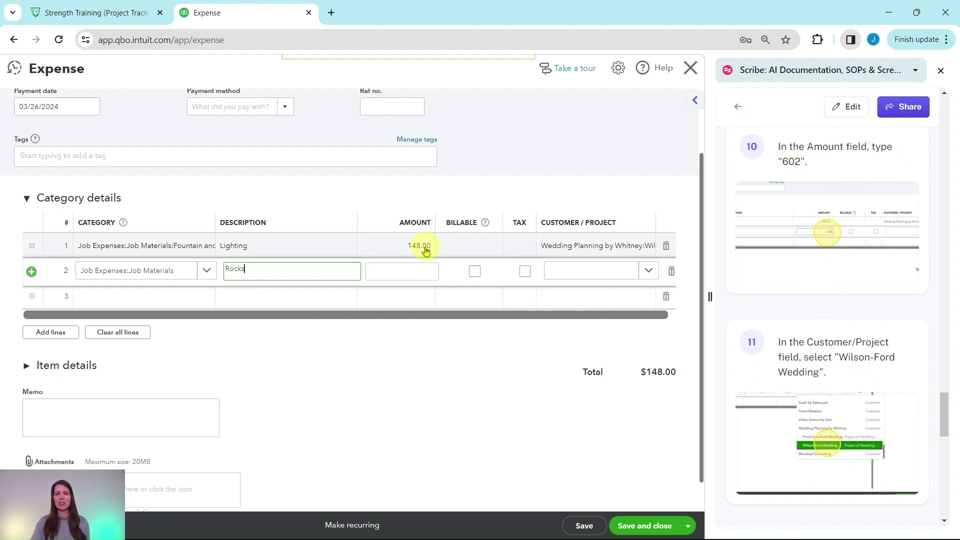
{"action": "left_click", "coordinate": [417, 270]}
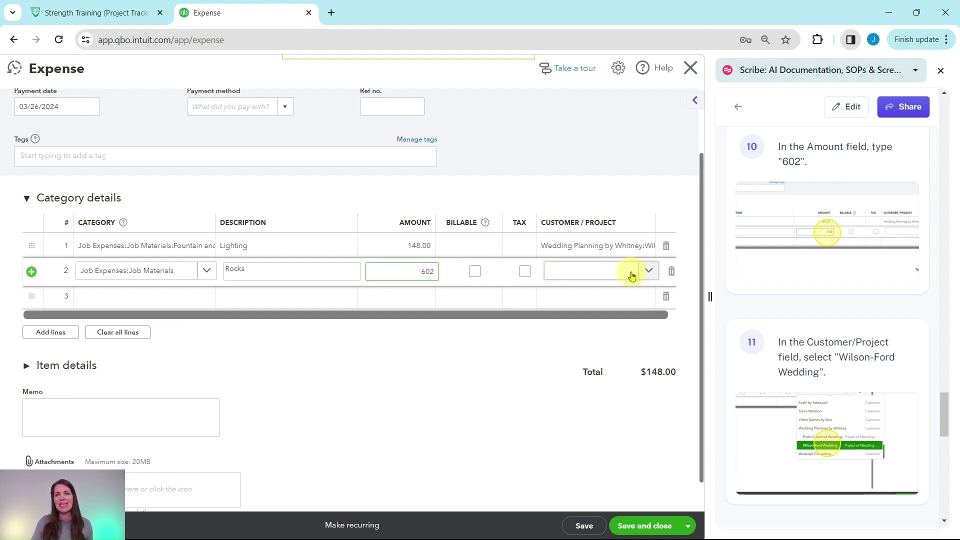
Step: Assign the second expense line, for rocks, to the Wilson-Ford Wedding project
{"action": "left_click", "coordinate": [649, 272]}
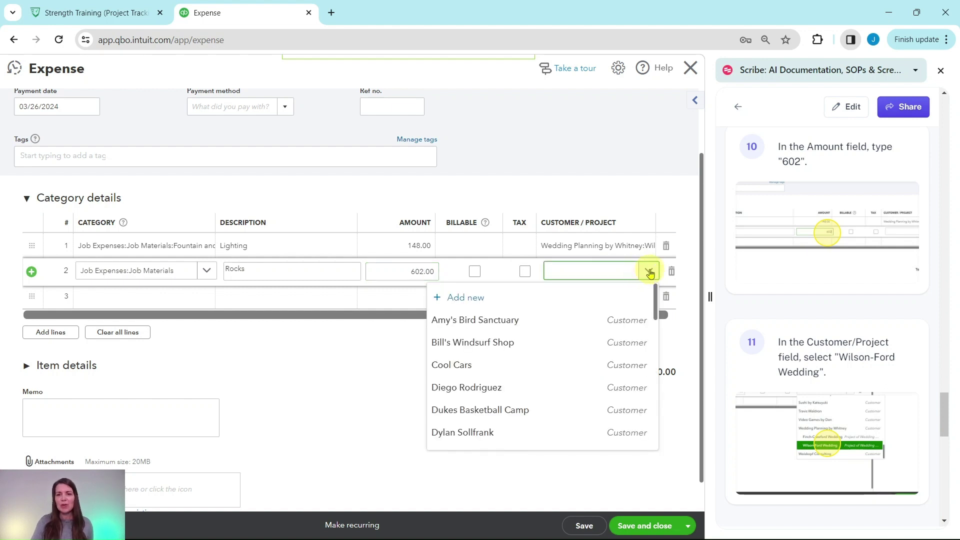
{"action": "scroll", "coordinate": [587, 327], "scroll_direction": "down", "scroll_amount": 10}
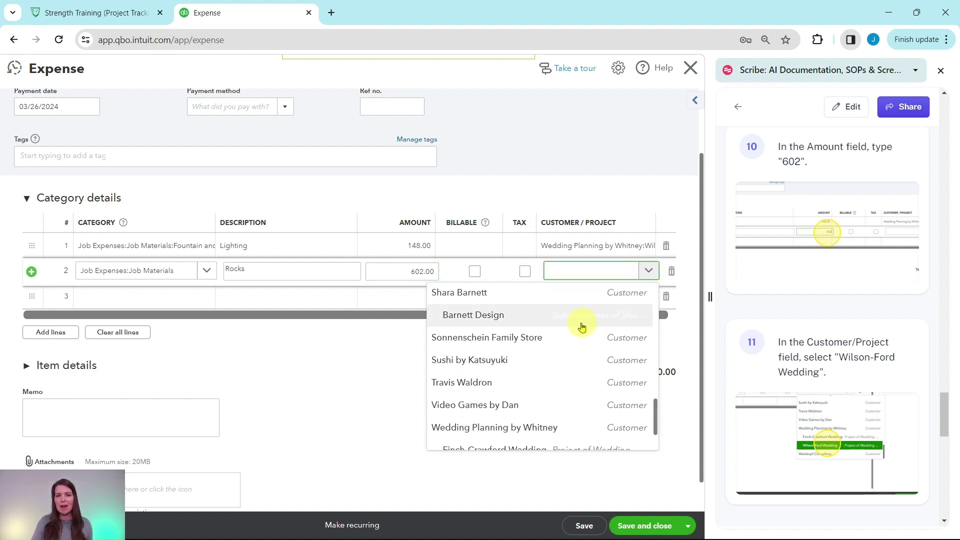
{"action": "scroll", "coordinate": [581, 326], "scroll_direction": "down", "scroll_amount": 1}
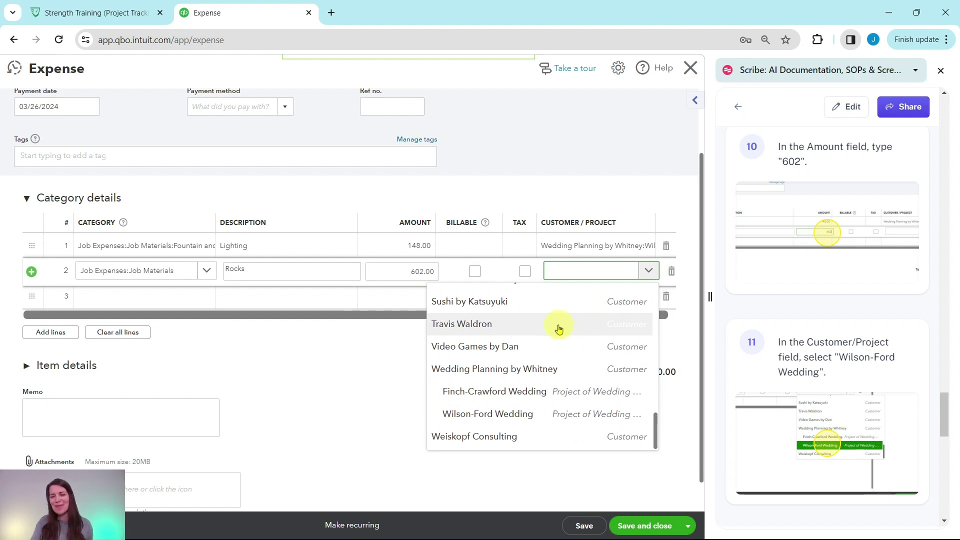
{"action": "left_click", "coordinate": [483, 415]}
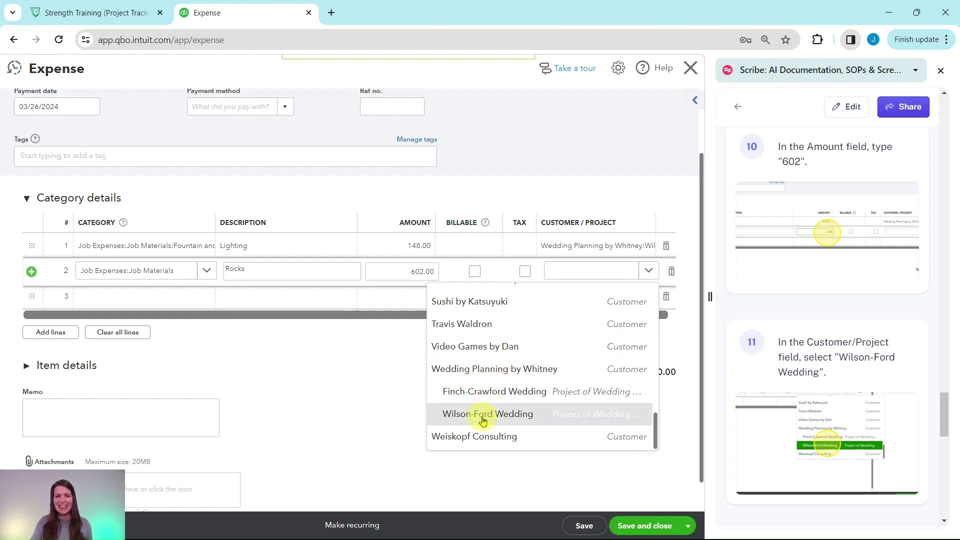
Step: Check against the guide that neither expense line is marked billable, and save and close the expense
{"action": "scroll", "coordinate": [809, 337], "scroll_direction": "down", "scroll_amount": 5}
{"action": "scroll", "coordinate": [809, 338], "scroll_direction": "down", "scroll_amount": 1}
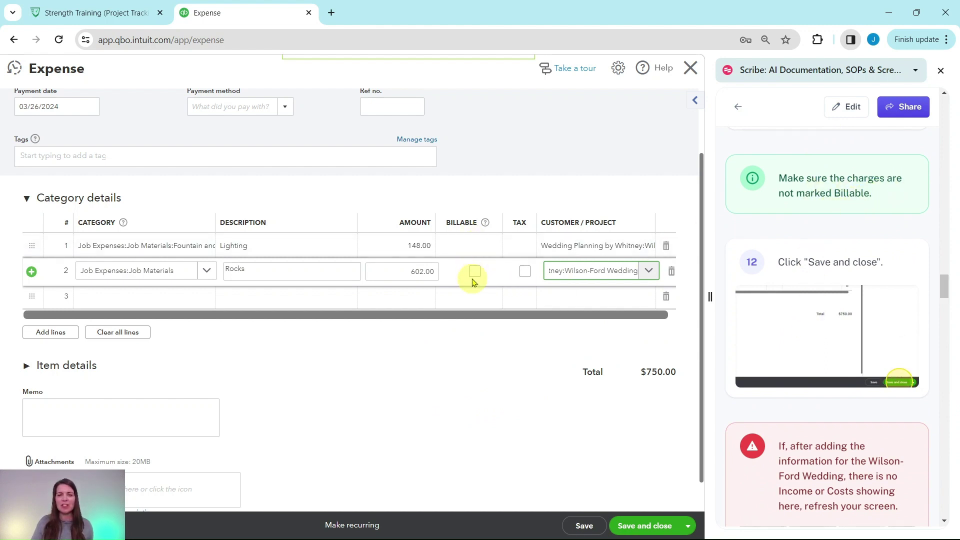
{"action": "left_click", "coordinate": [517, 422]}
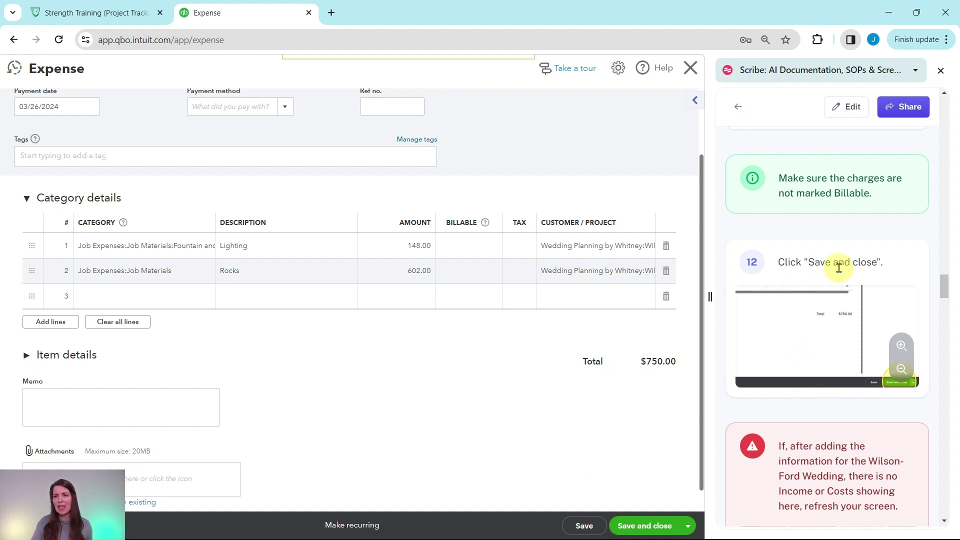
{"action": "left_click", "coordinate": [645, 526]}
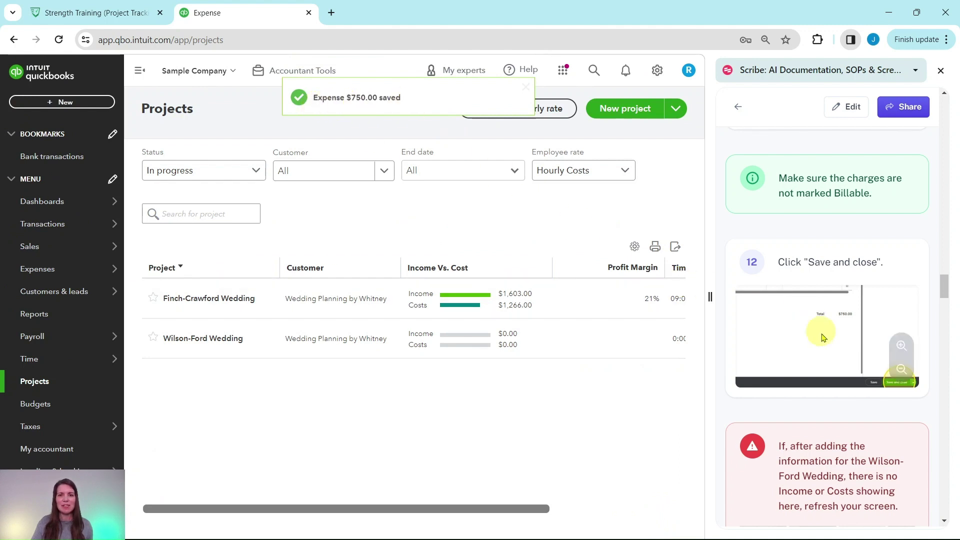
Step: Reload the Projects page to refresh the Wilson-Ford Wedding project's income and costs
{"action": "scroll", "coordinate": [821, 332], "scroll_direction": "down", "scroll_amount": 5}
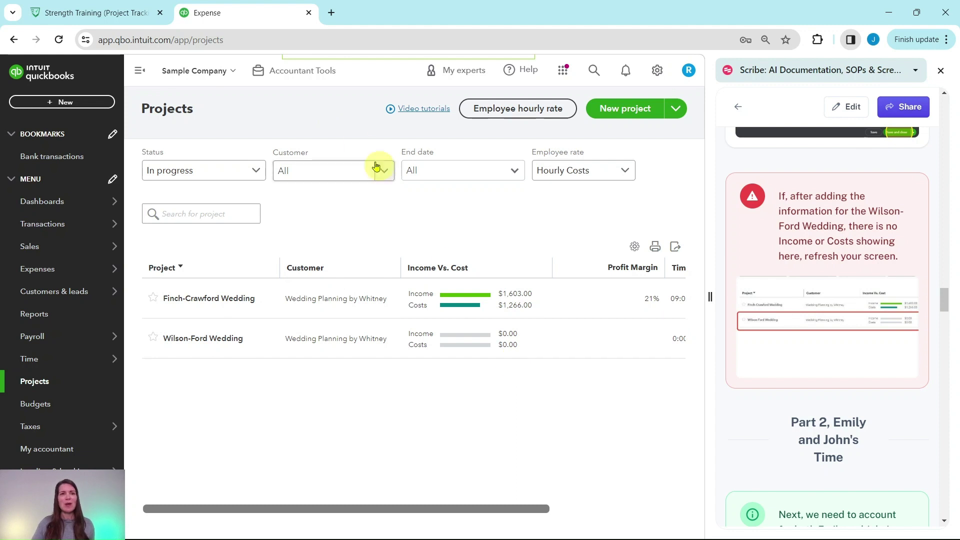
{"action": "left_click", "coordinate": [310, 38]}
{"action": "key", "text": "Return"}
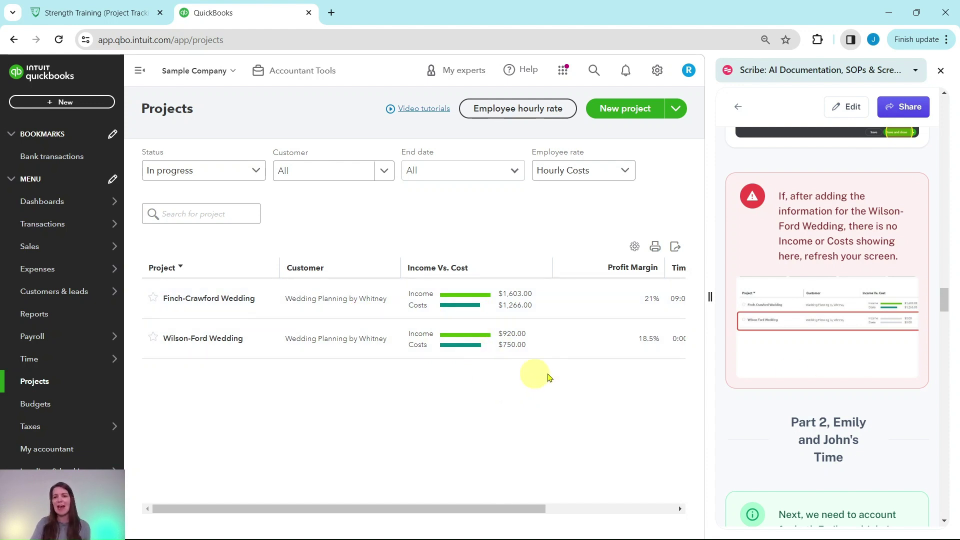
Step: Read the guide's notes on the employees' time and open a new weekly timesheet
{"action": "scroll", "coordinate": [750, 338], "scroll_direction": "down", "scroll_amount": 6}
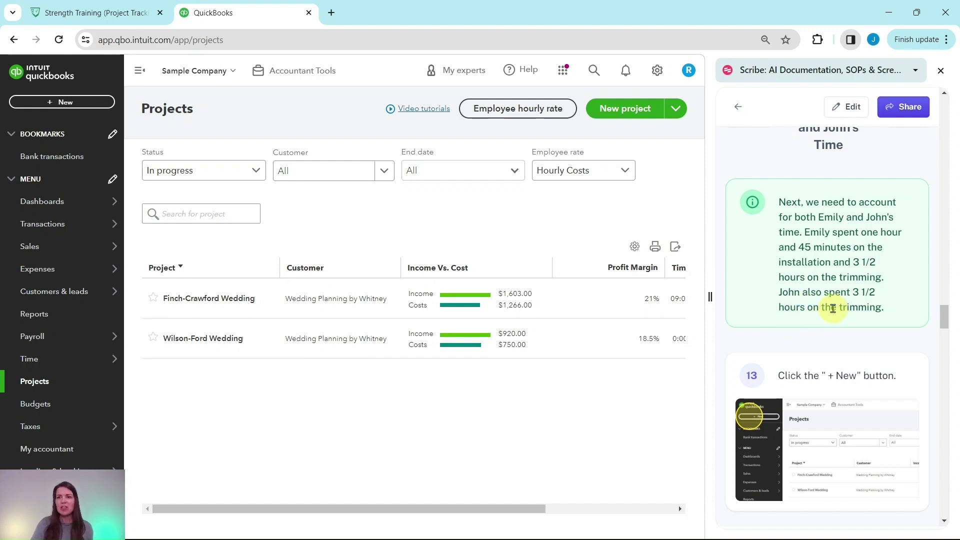
{"action": "scroll", "coordinate": [833, 315], "scroll_direction": "down", "scroll_amount": 4}
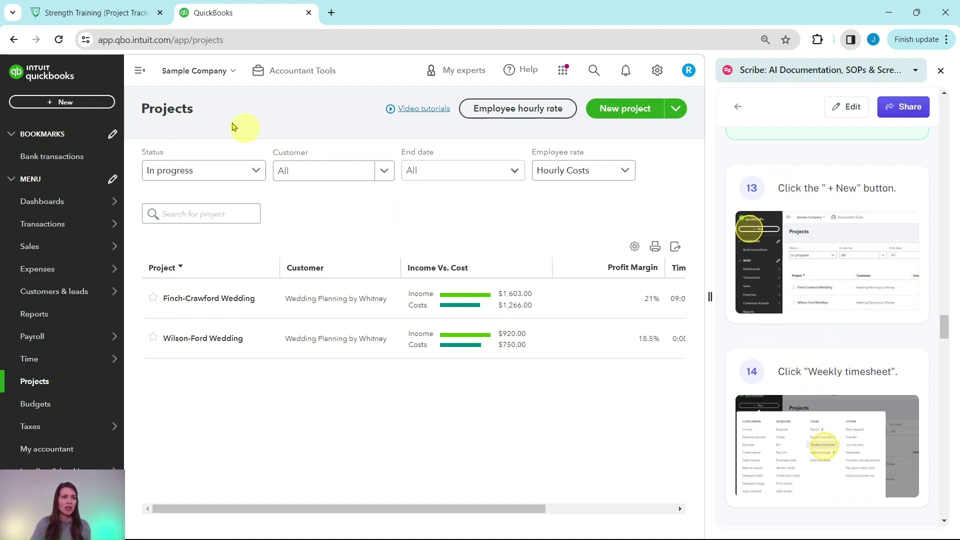
{"action": "left_click", "coordinate": [67, 104]}
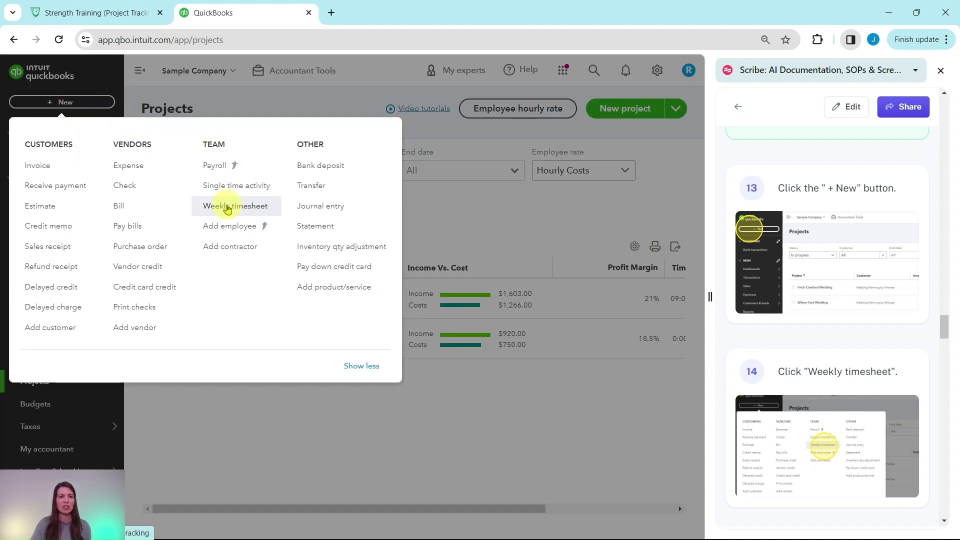
{"action": "left_click", "coordinate": [228, 209]}
Step: Add blank lines below the three existing entries of the preselected employee's weekly timesheet
{"action": "scroll", "coordinate": [824, 248], "scroll_direction": "down", "scroll_amount": 5}
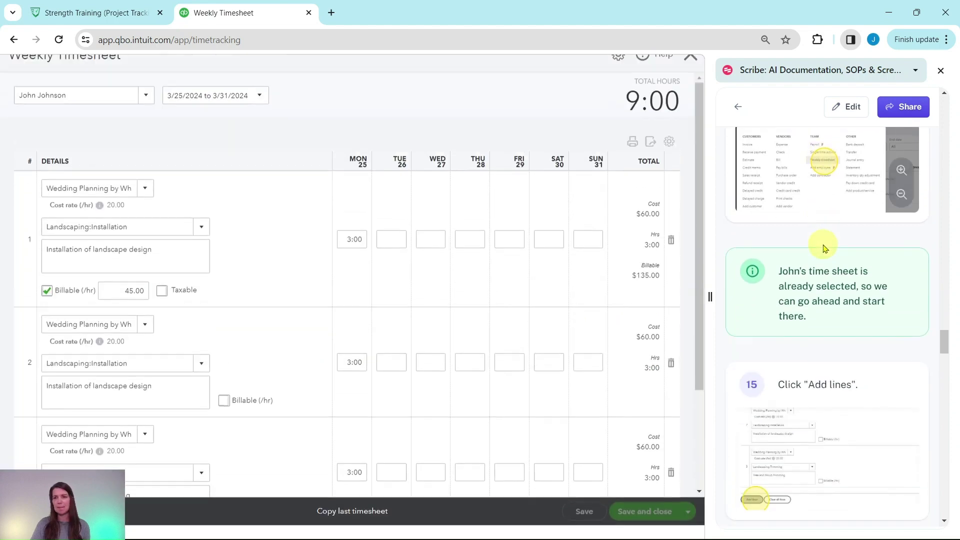
{"action": "scroll", "coordinate": [824, 248], "scroll_direction": "down", "scroll_amount": 2}
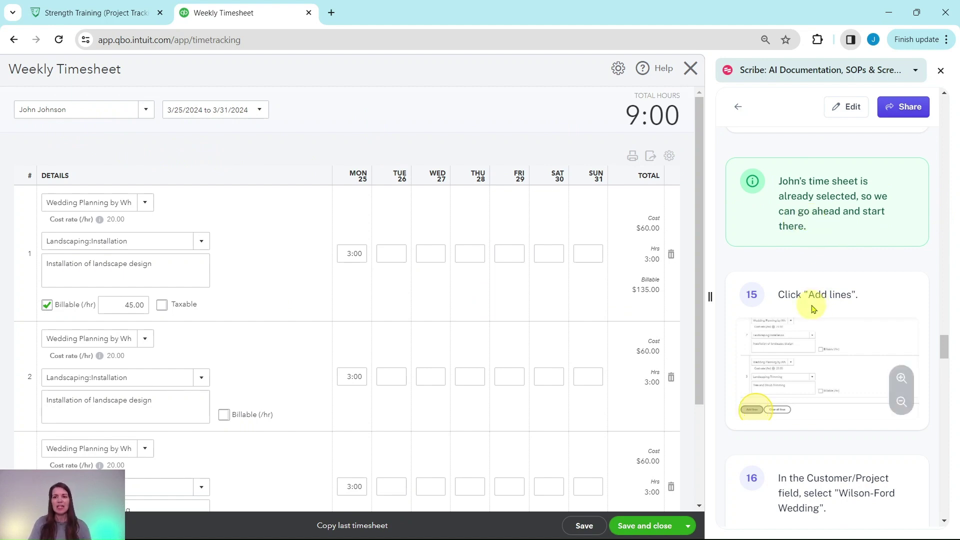
{"action": "scroll", "coordinate": [353, 278], "scroll_direction": "down", "scroll_amount": 3}
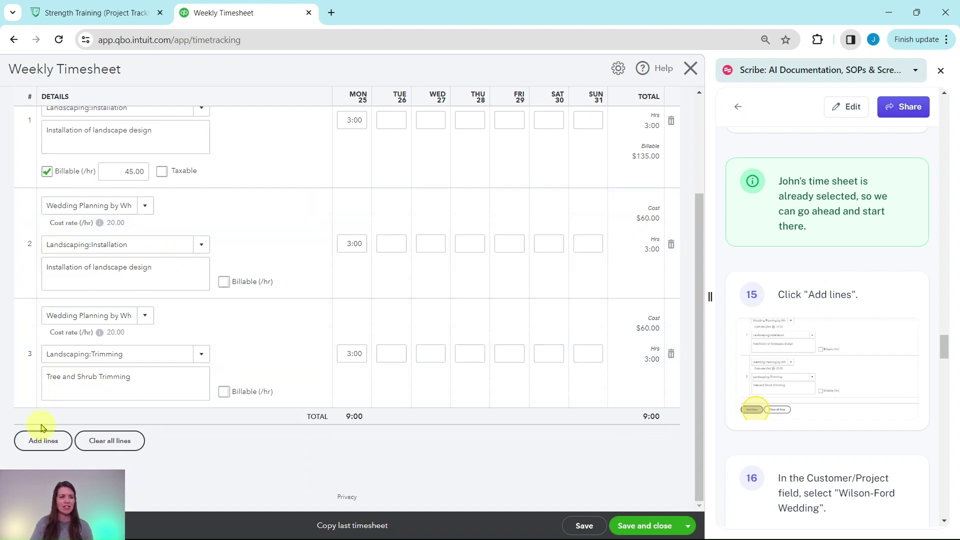
{"action": "left_click", "coordinate": [40, 443]}
{"action": "left_click", "coordinate": [43, 441]}
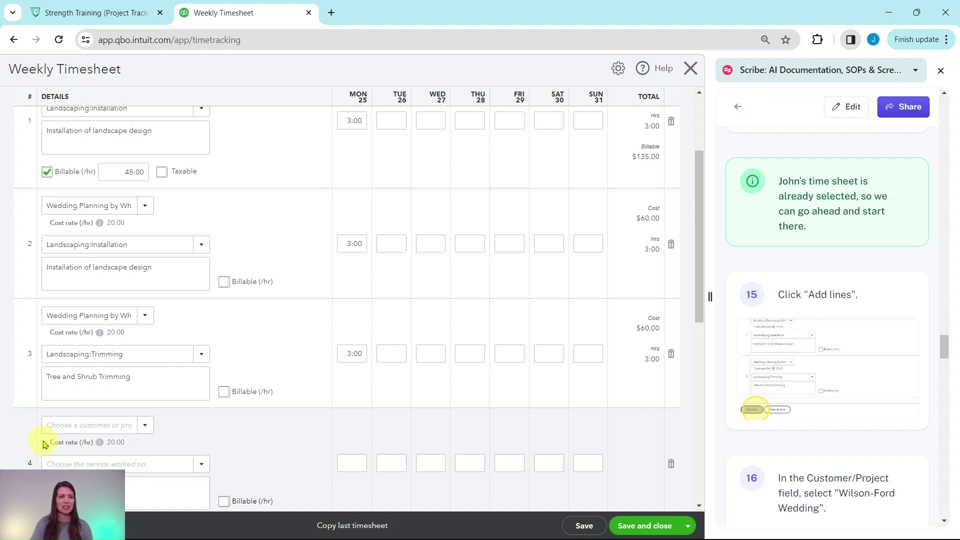
{"action": "scroll", "coordinate": [325, 385], "scroll_direction": "down", "scroll_amount": 5}
{"action": "scroll", "coordinate": [356, 384], "scroll_direction": "up", "scroll_amount": 2}
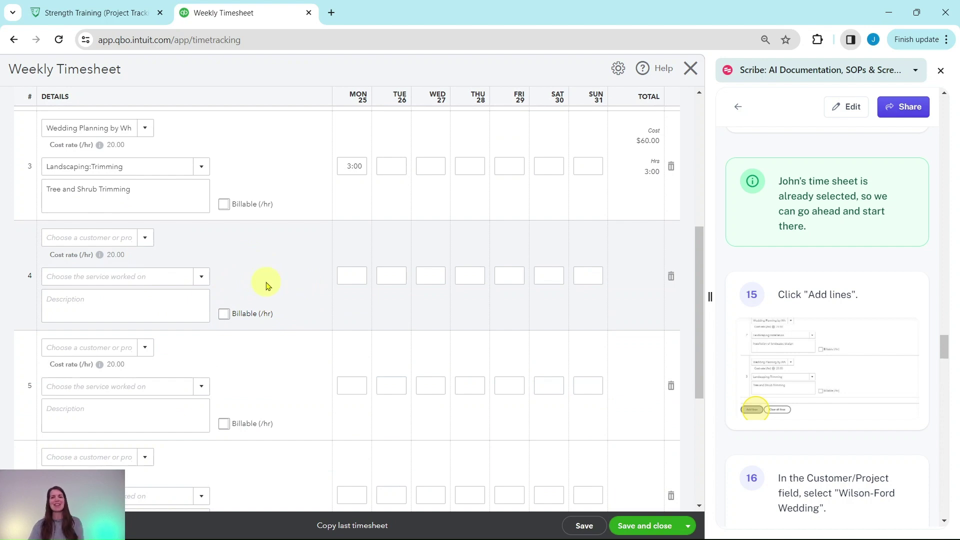
Step: Assign the fourth timesheet line to the Wilson-Ford Wedding project
{"action": "scroll", "coordinate": [786, 318], "scroll_direction": "down", "scroll_amount": 5}
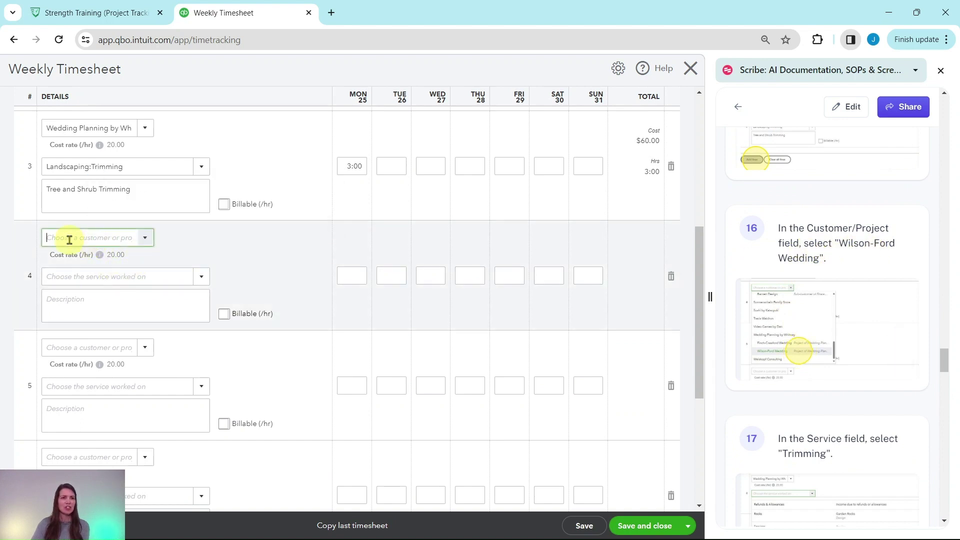
{"action": "left_click", "coordinate": [145, 238]}
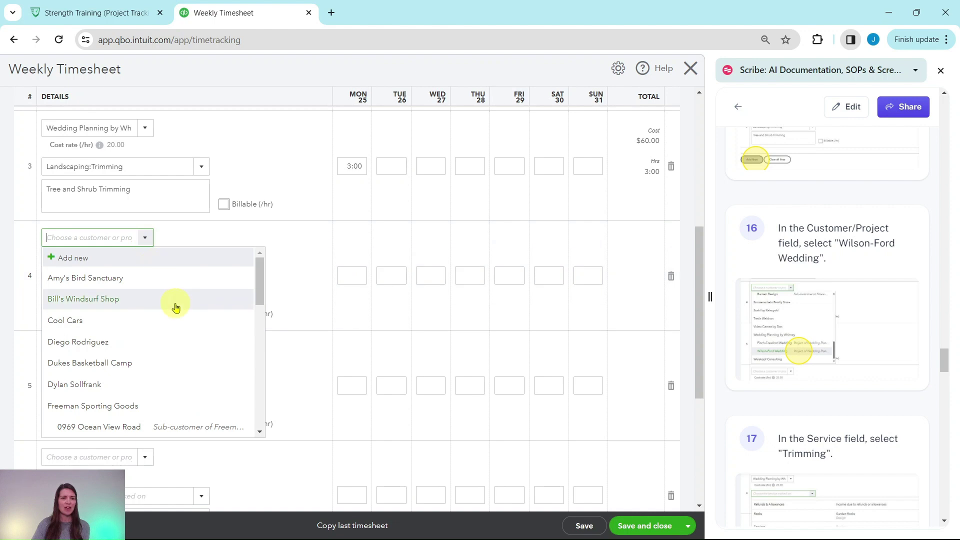
{"action": "scroll", "coordinate": [175, 305], "scroll_direction": "down", "scroll_amount": 10}
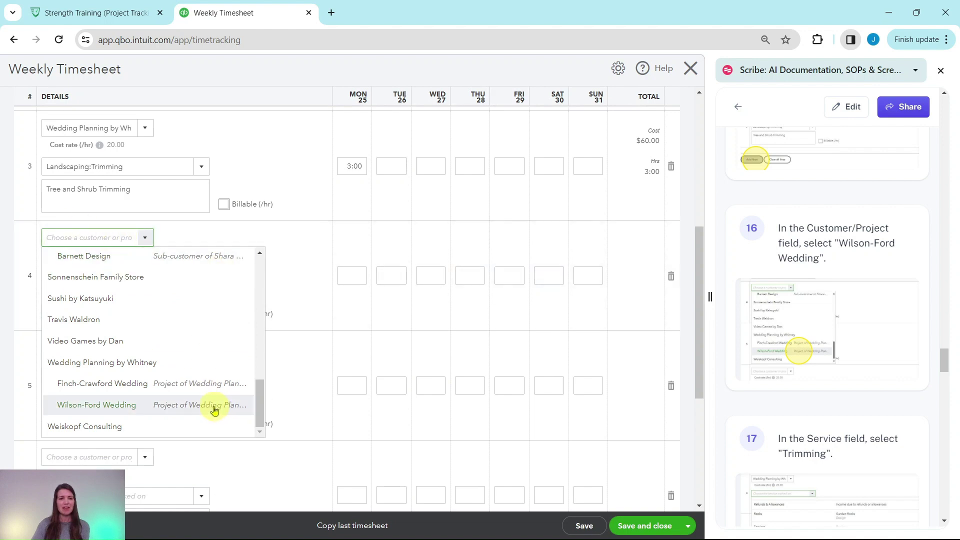
{"action": "left_click", "coordinate": [182, 409]}
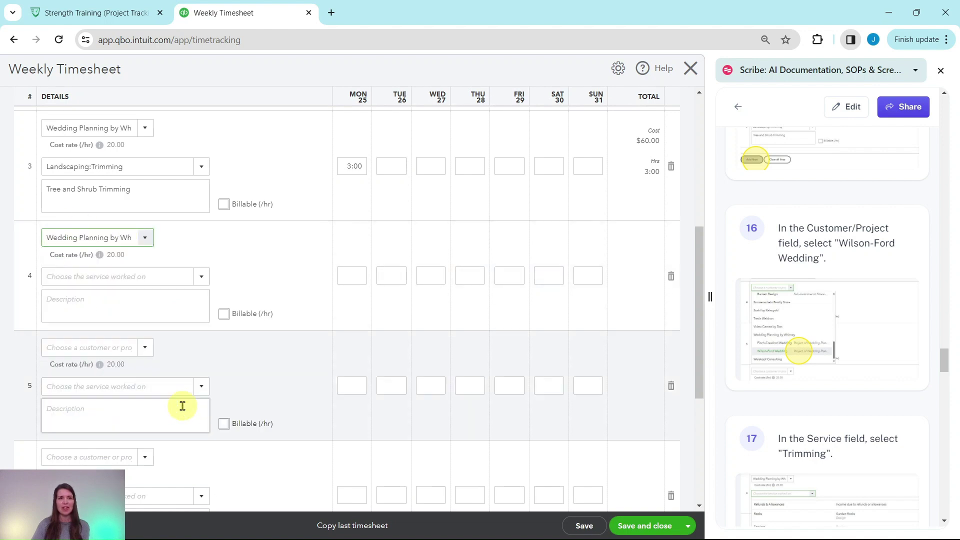
Step: Set the fourth timesheet line's service to Landscaping:Trimming
{"action": "scroll", "coordinate": [786, 336], "scroll_direction": "down", "scroll_amount": 5}
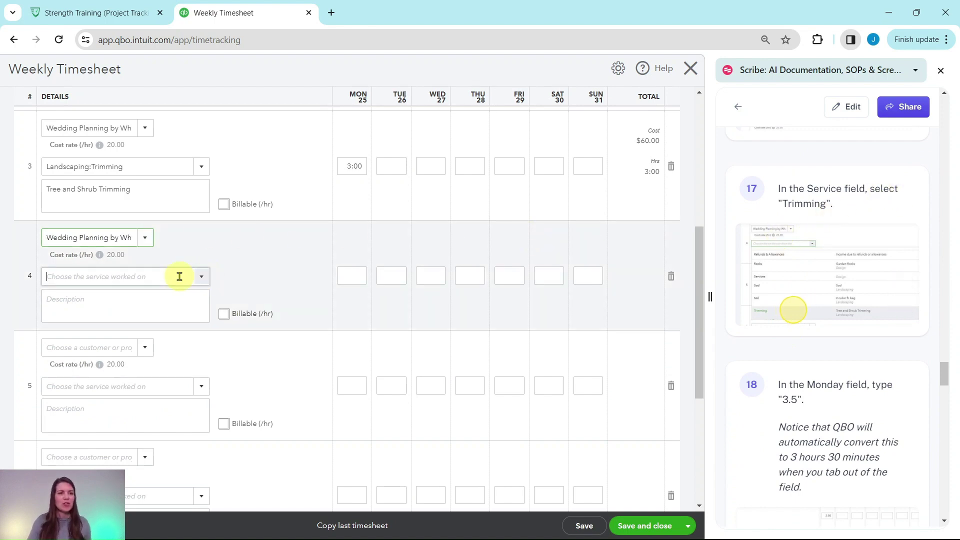
{"action": "left_click", "coordinate": [205, 279]}
{"action": "type", "text": "Landscaping:Trimmingming"}
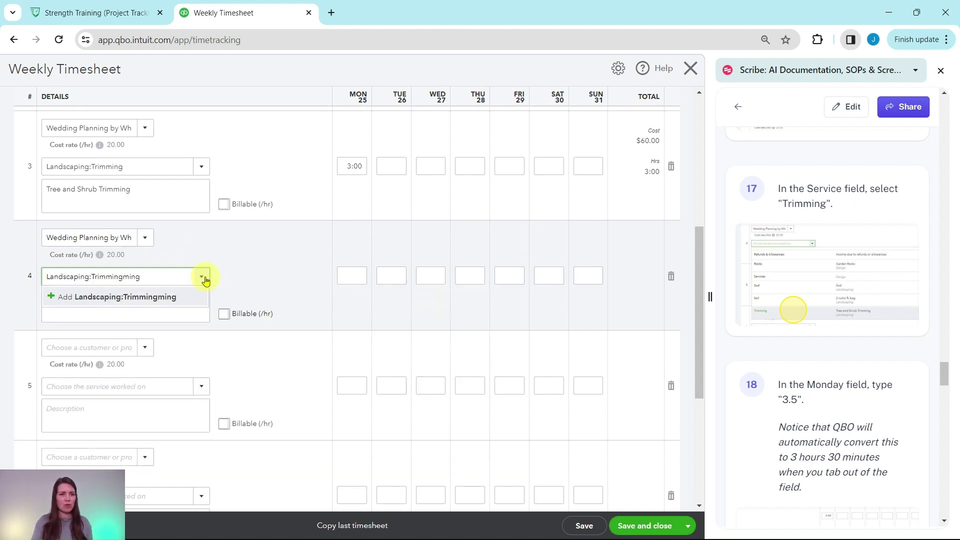
{"action": "key", "text": "BackSpace"}
{"action": "key", "text": "BackSpace"}
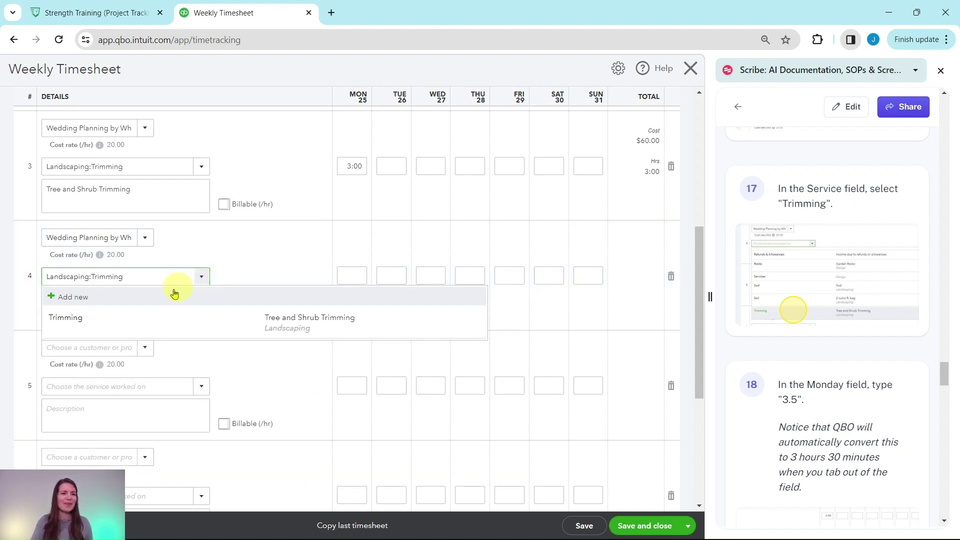
{"action": "left_click", "coordinate": [84, 326]}
Step: Enter 3.5 hours for Monday on the fourth line and save the timesheet, leaving it open
{"action": "scroll", "coordinate": [806, 323], "scroll_direction": "down", "scroll_amount": 3}
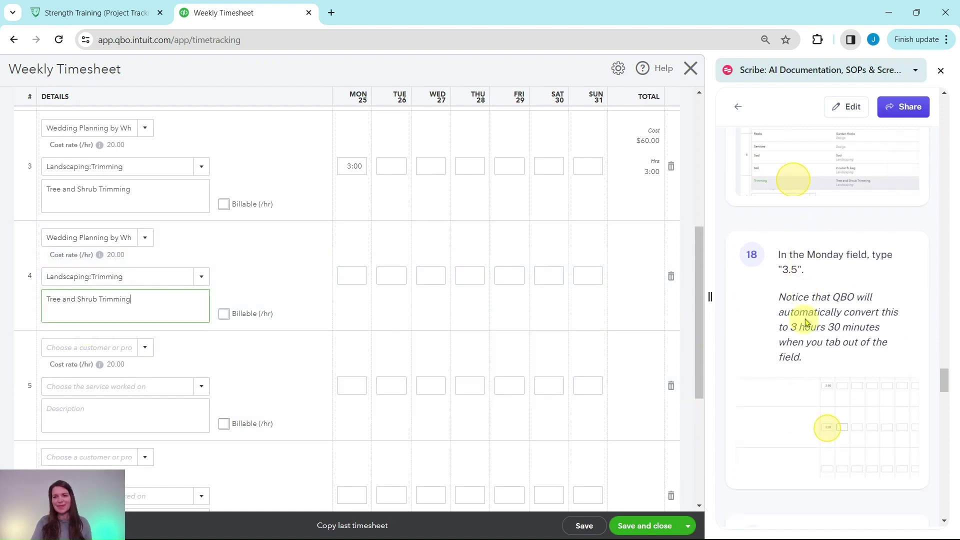
{"action": "scroll", "coordinate": [806, 323], "scroll_direction": "down", "scroll_amount": 1}
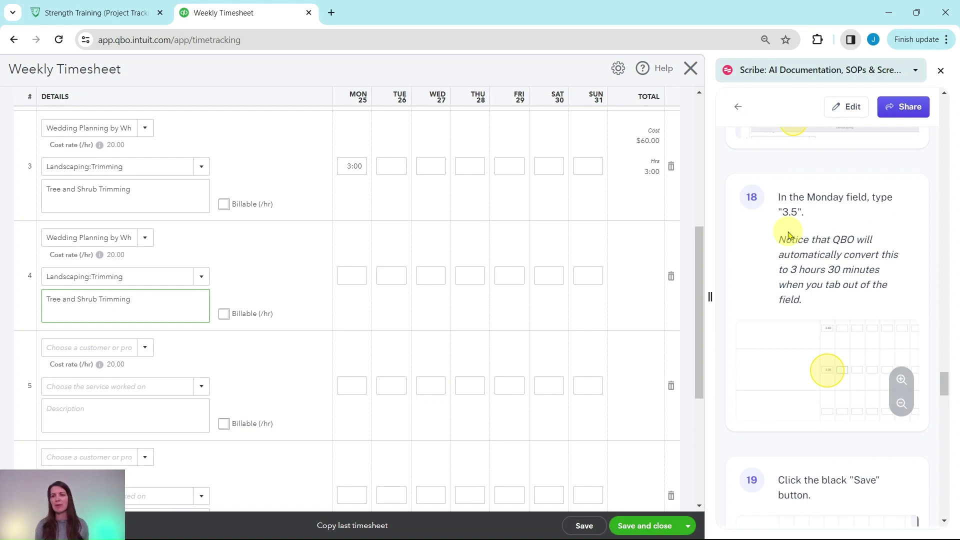
{"action": "left_click", "coordinate": [353, 276]}
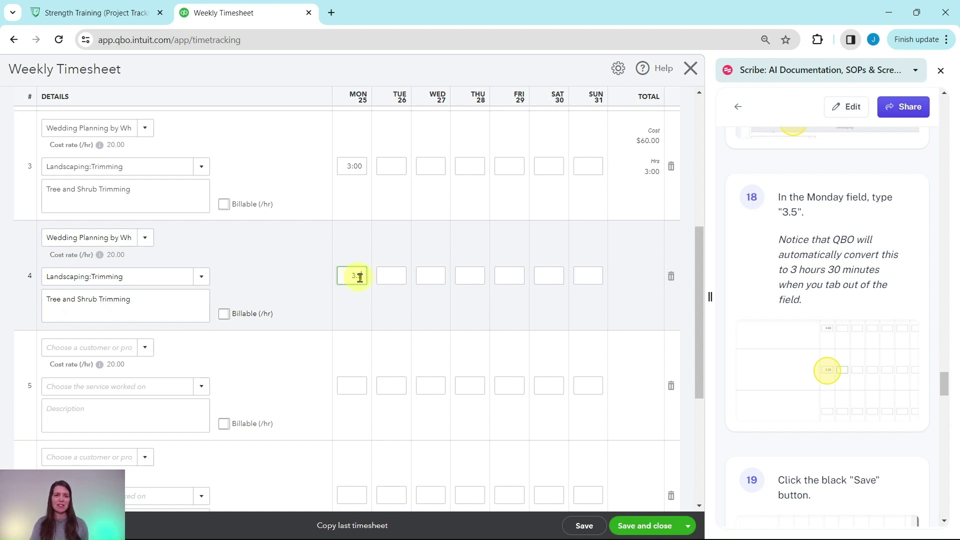
{"action": "key", "text": "Tab"}
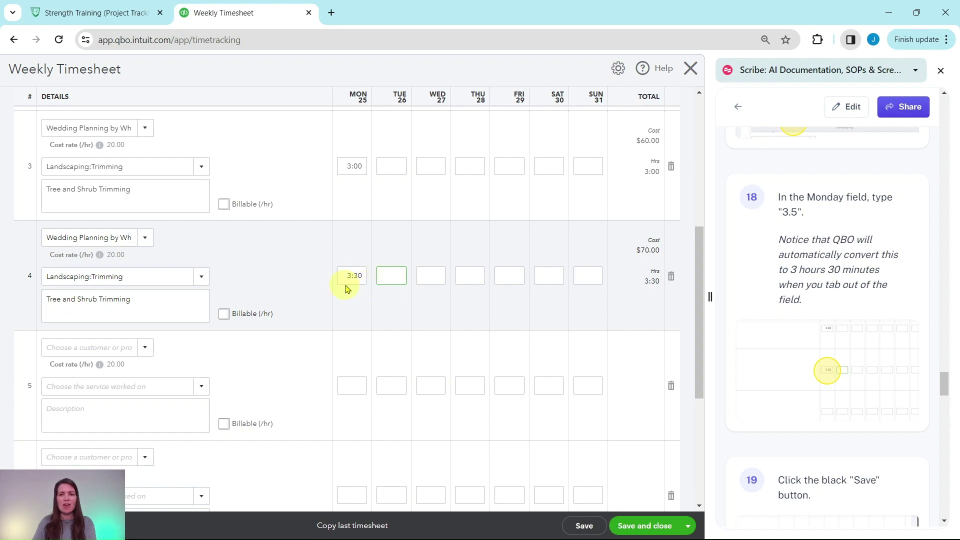
{"action": "scroll", "coordinate": [787, 275], "scroll_direction": "down", "scroll_amount": 6}
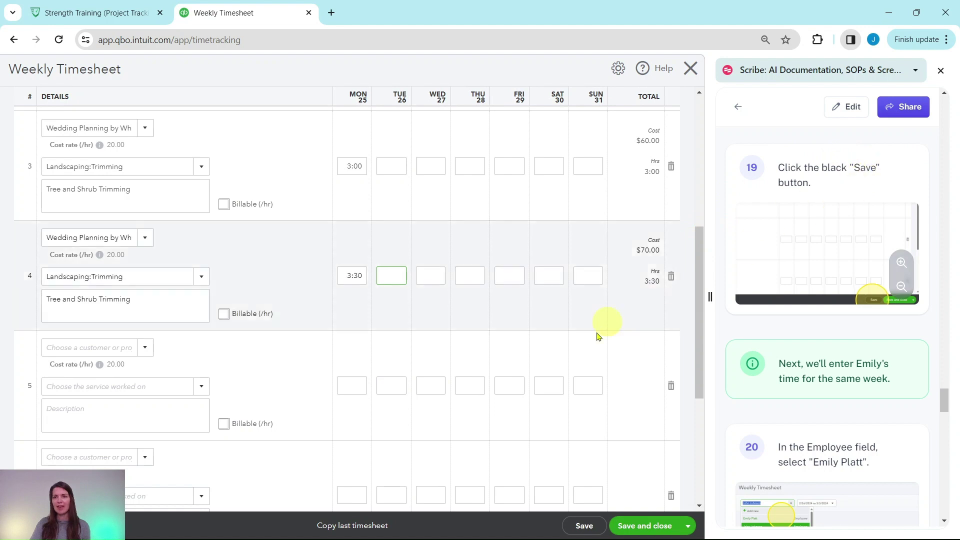
{"action": "left_click", "coordinate": [584, 525]}
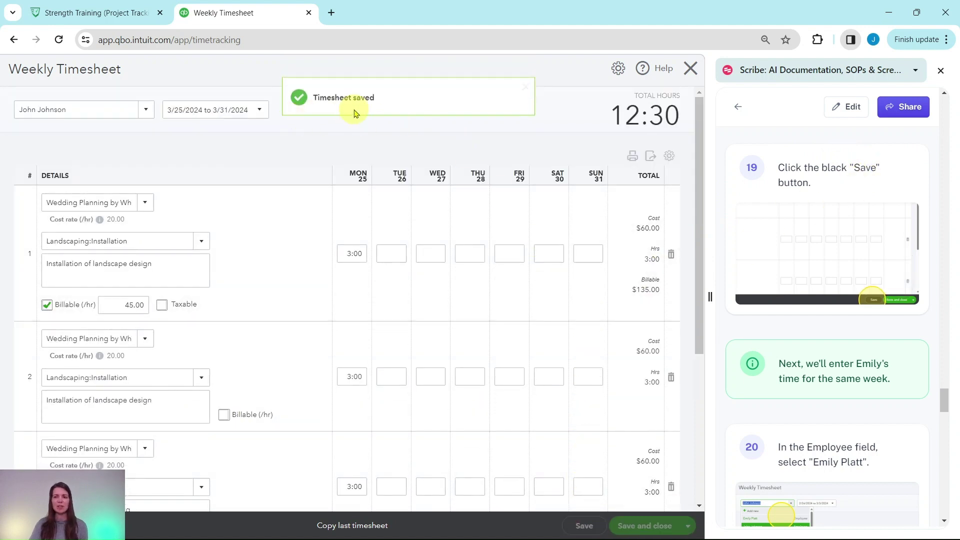
Step: Switch the weekly timesheet to the other employee named in the guide for the same week
{"action": "scroll", "coordinate": [764, 285], "scroll_direction": "down", "scroll_amount": 4}
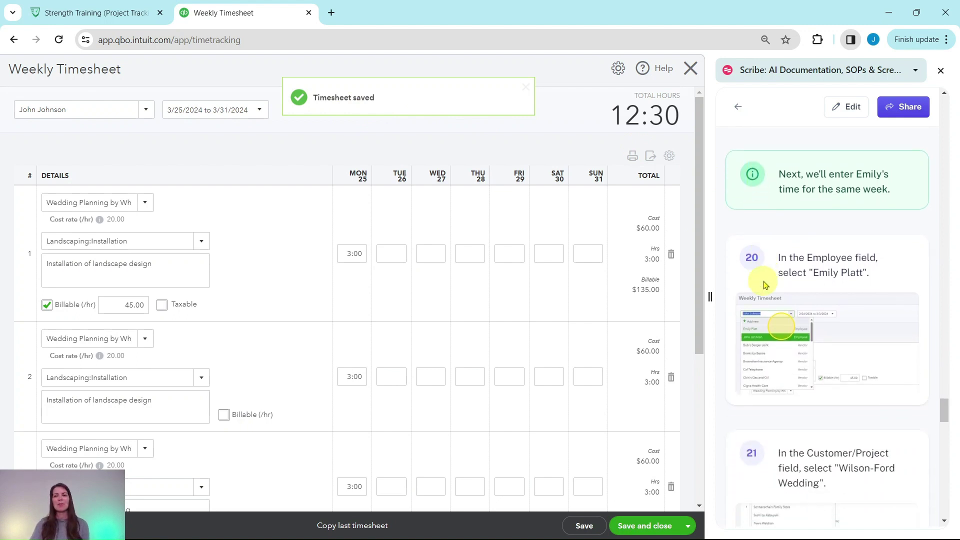
{"action": "scroll", "coordinate": [764, 285], "scroll_direction": "down", "scroll_amount": 3}
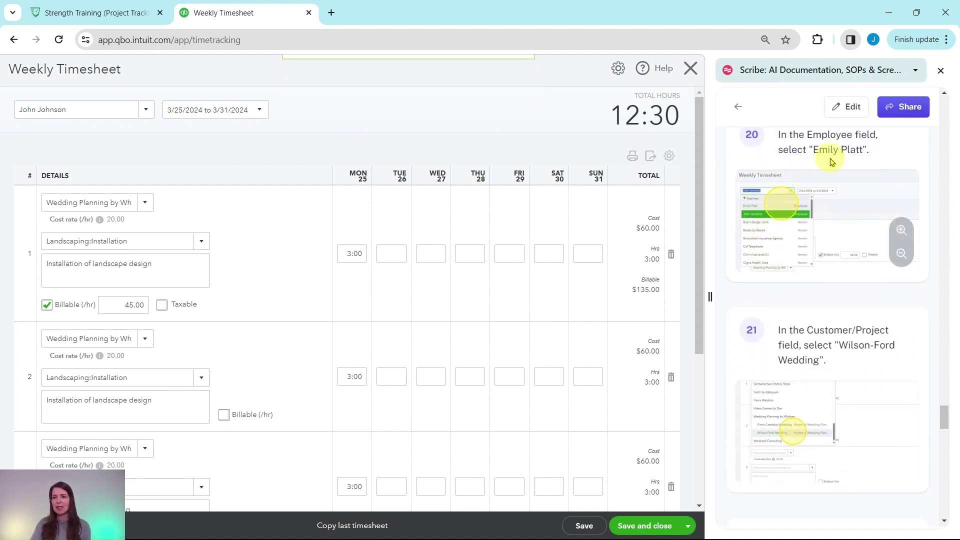
{"action": "left_click", "coordinate": [146, 115]}
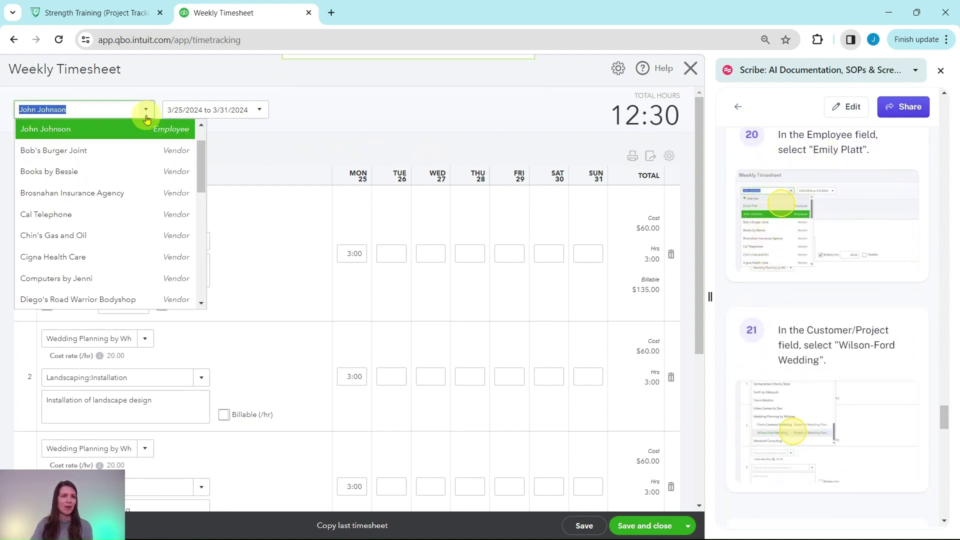
{"action": "scroll", "coordinate": [137, 145], "scroll_direction": "up", "scroll_amount": 2}
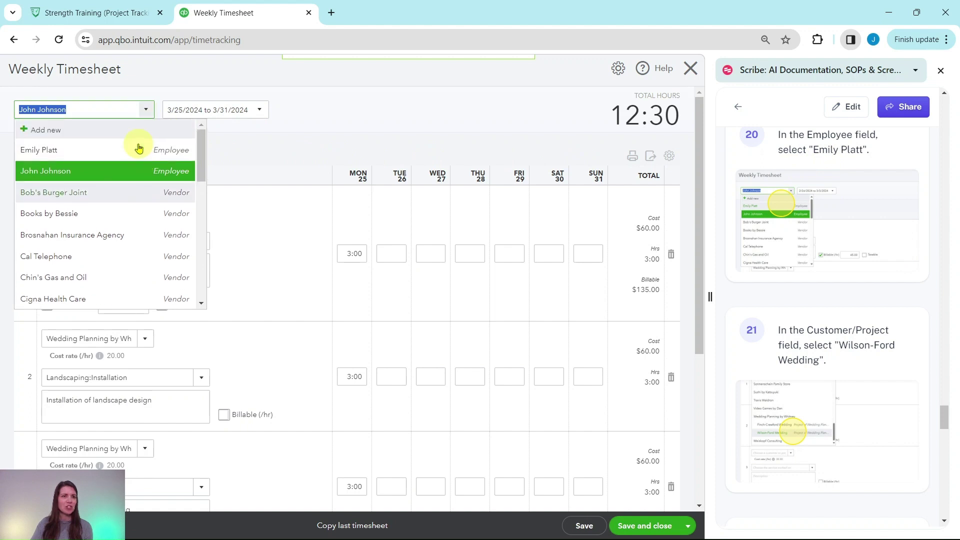
{"action": "left_click", "coordinate": [38, 155]}
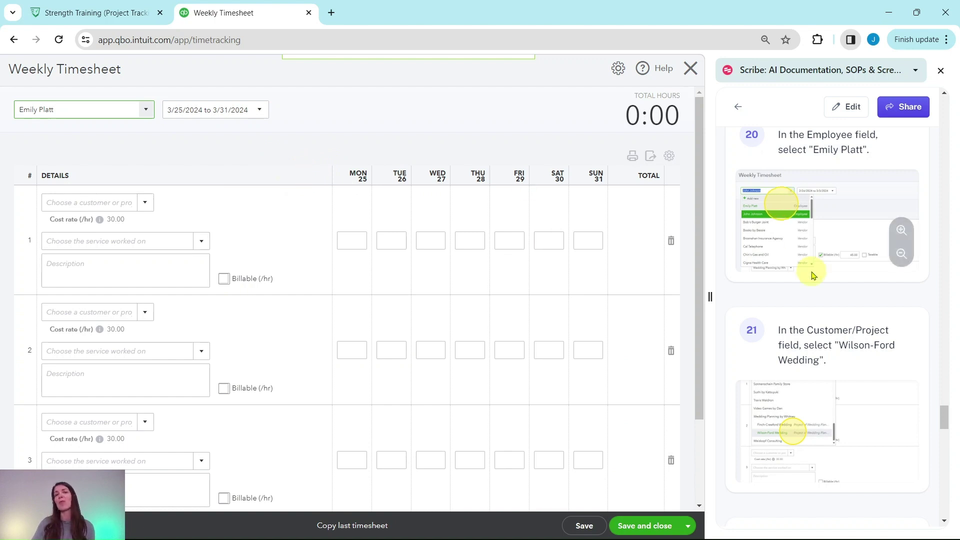
Step: Assign the first line of this employee's timesheet to the Wilson-Ford Wedding project
{"action": "scroll", "coordinate": [810, 270], "scroll_direction": "down", "scroll_amount": 2}
{"action": "scroll", "coordinate": [813, 258], "scroll_direction": "down", "scroll_amount": 1}
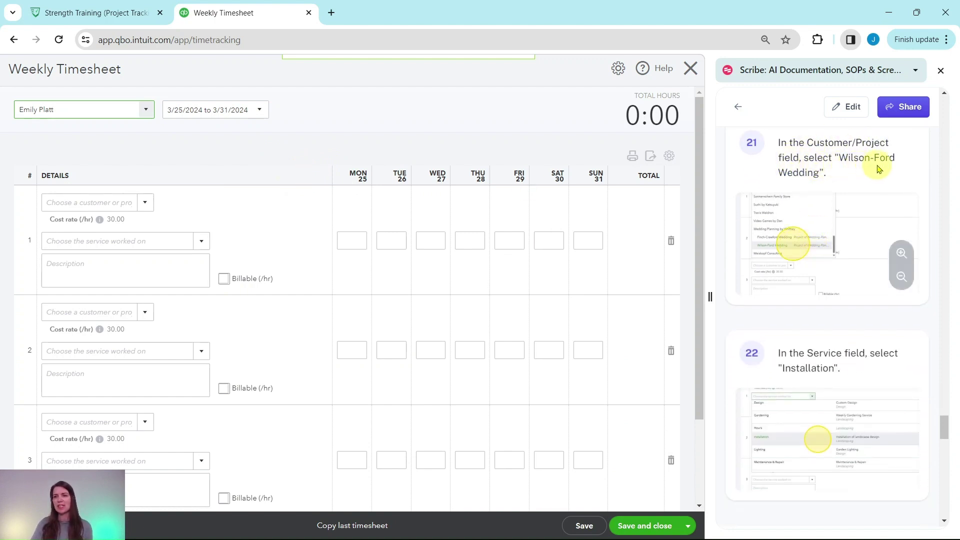
{"action": "left_click", "coordinate": [143, 205]}
{"action": "type", "text": "w"}
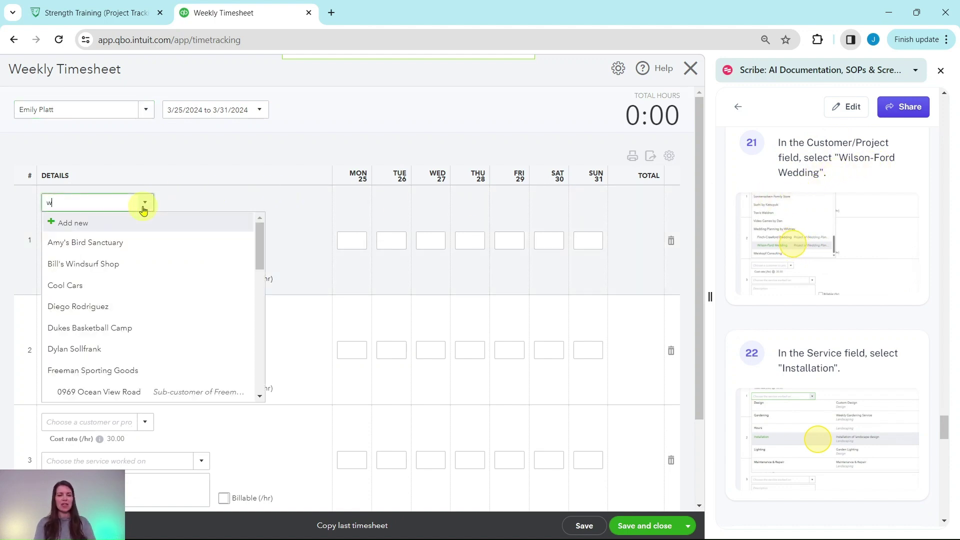
{"action": "type", "text": "ilson"}
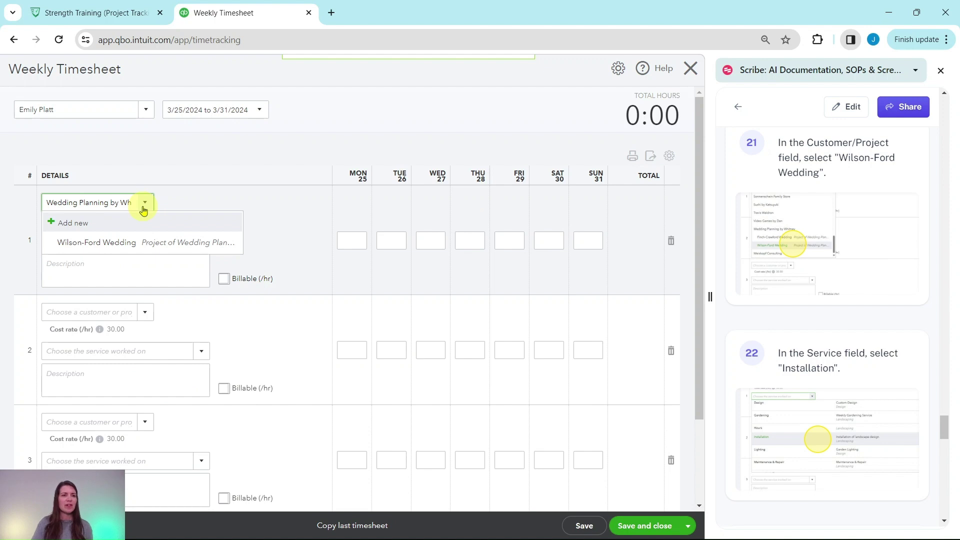
{"action": "left_click", "coordinate": [102, 246]}
Step: Set the first line's service to Landscaping:Installation and enter 1.75 hours for Monday
{"action": "scroll", "coordinate": [795, 243], "scroll_direction": "down", "scroll_amount": 4}
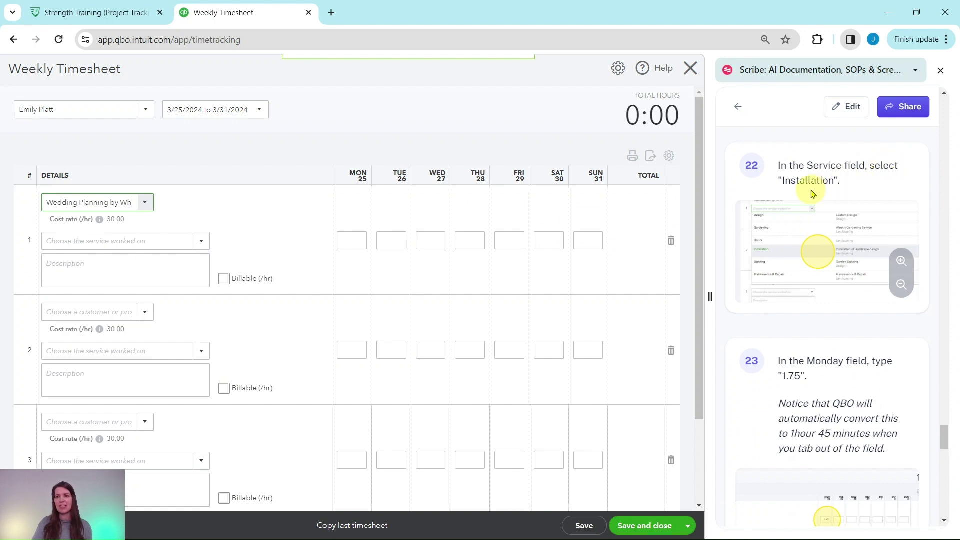
{"action": "left_click", "coordinate": [204, 242]}
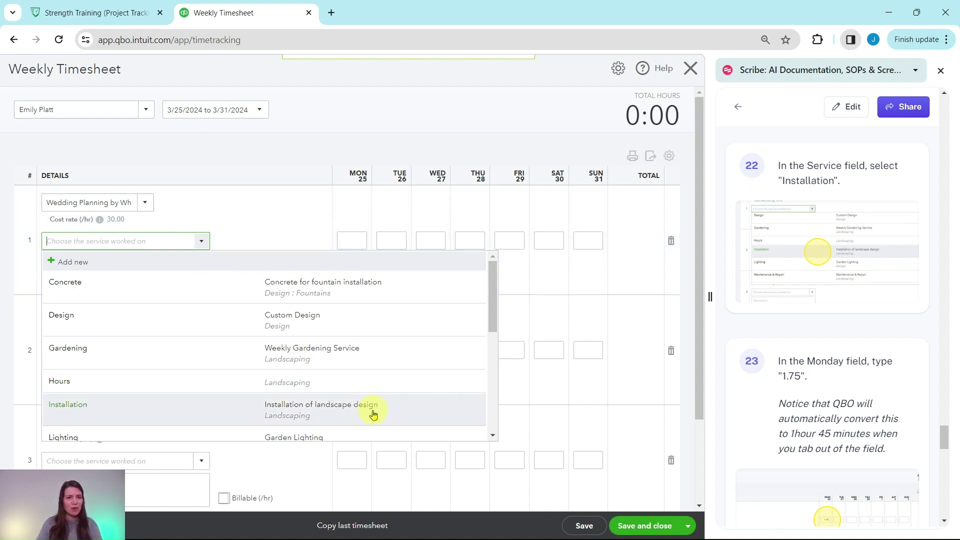
{"action": "scroll", "coordinate": [364, 407], "scroll_direction": "down", "scroll_amount": 1}
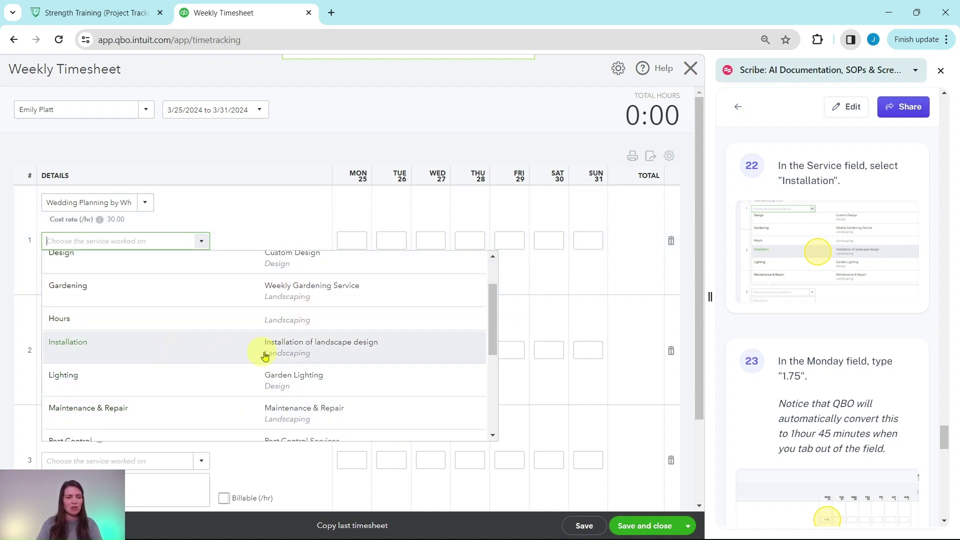
{"action": "left_click", "coordinate": [246, 348]}
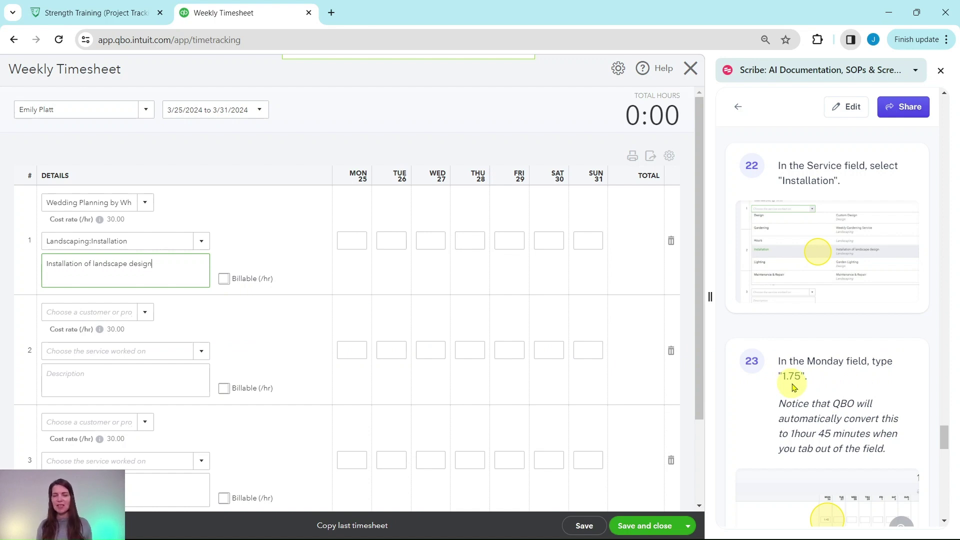
{"action": "left_click", "coordinate": [357, 240]}
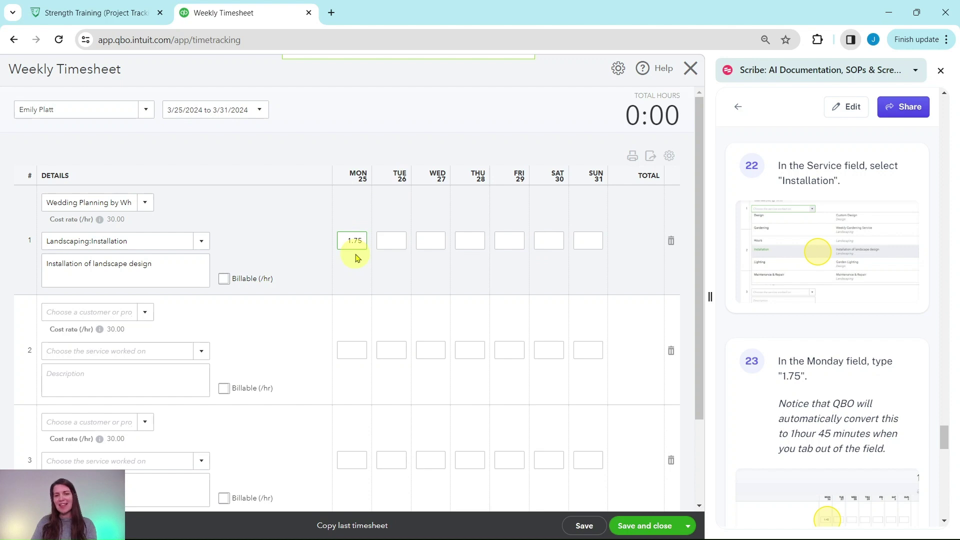
{"action": "key", "text": "Tab"}
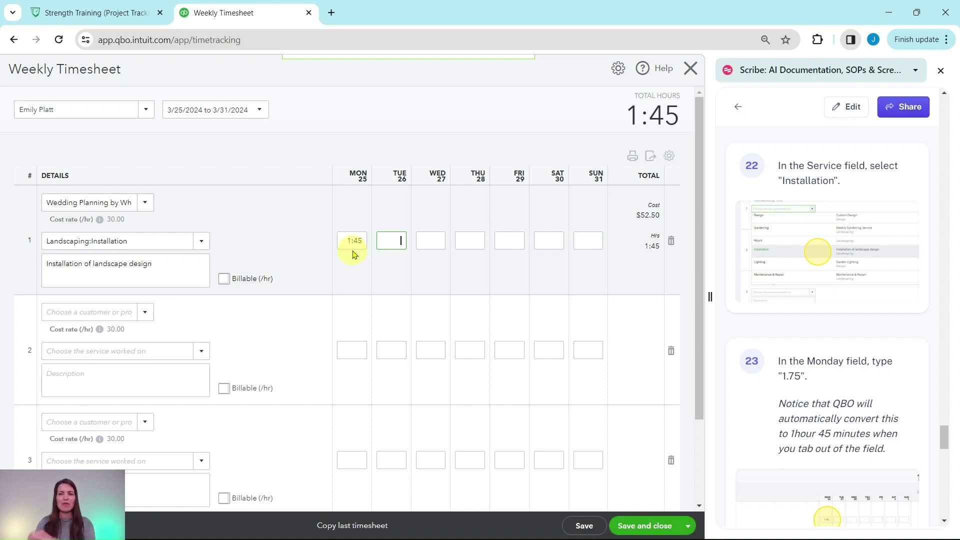
Step: Assign the second timesheet line to the Wilson-Ford Wedding project
{"action": "scroll", "coordinate": [810, 240], "scroll_direction": "down", "scroll_amount": 7}
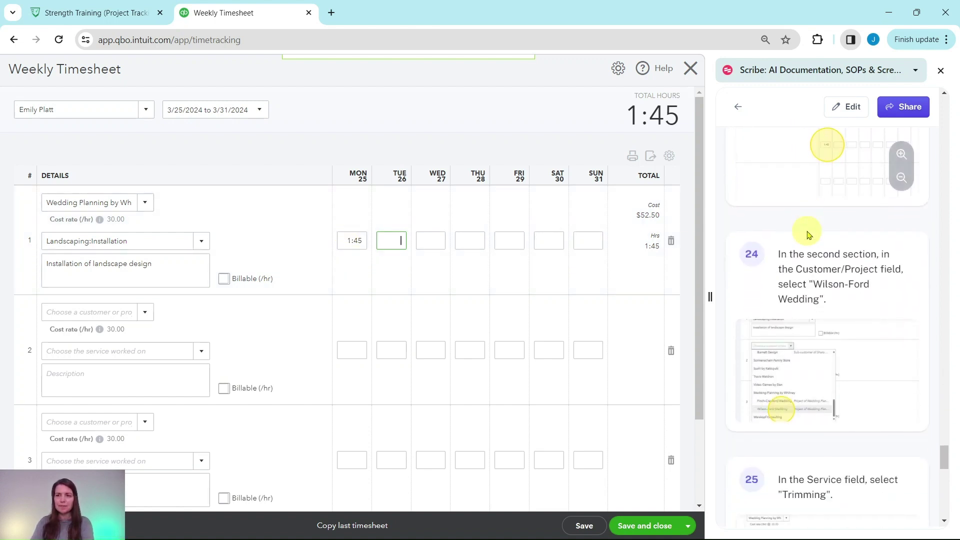
{"action": "scroll", "coordinate": [809, 235], "scroll_direction": "down", "scroll_amount": 1}
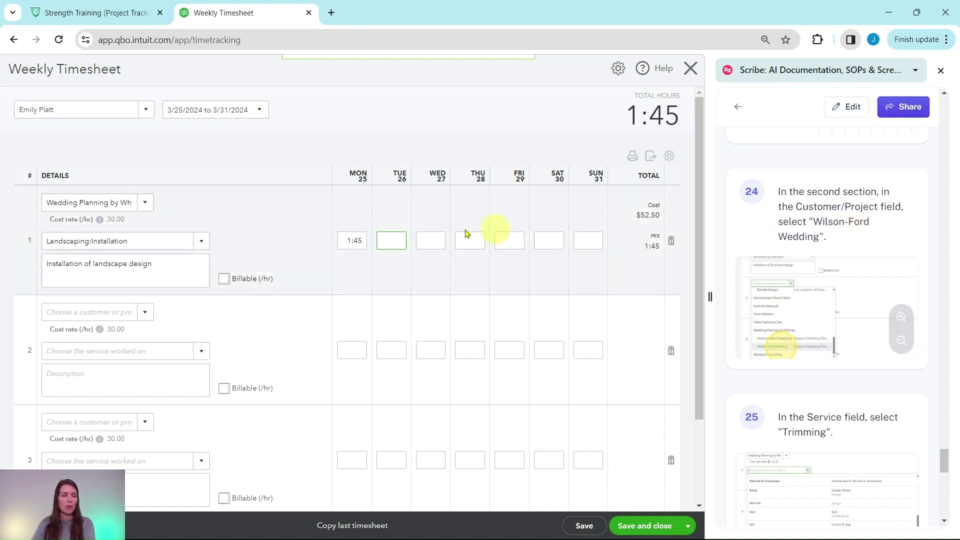
{"action": "scroll", "coordinate": [232, 223], "scroll_direction": "down", "scroll_amount": 2}
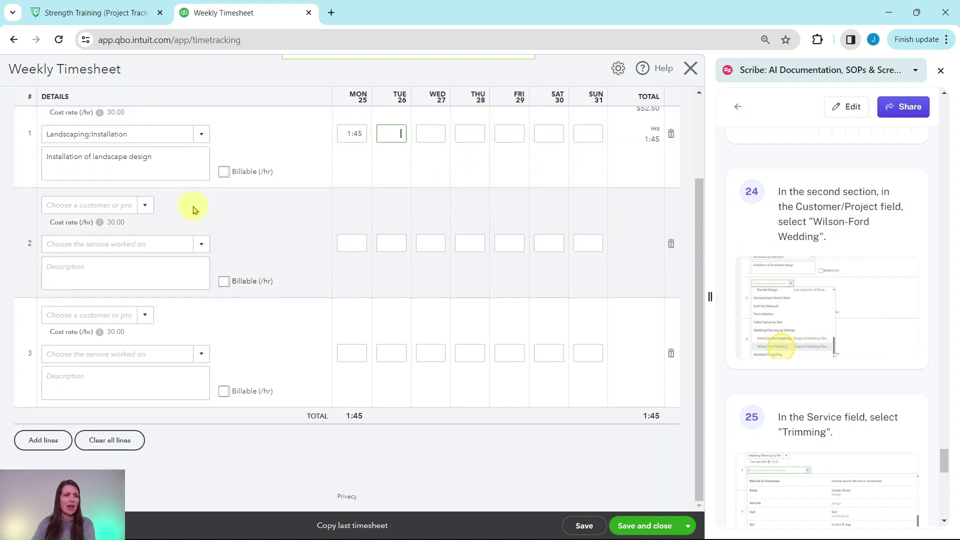
{"action": "left_click", "coordinate": [145, 209]}
{"action": "type", "text": "wilson"}
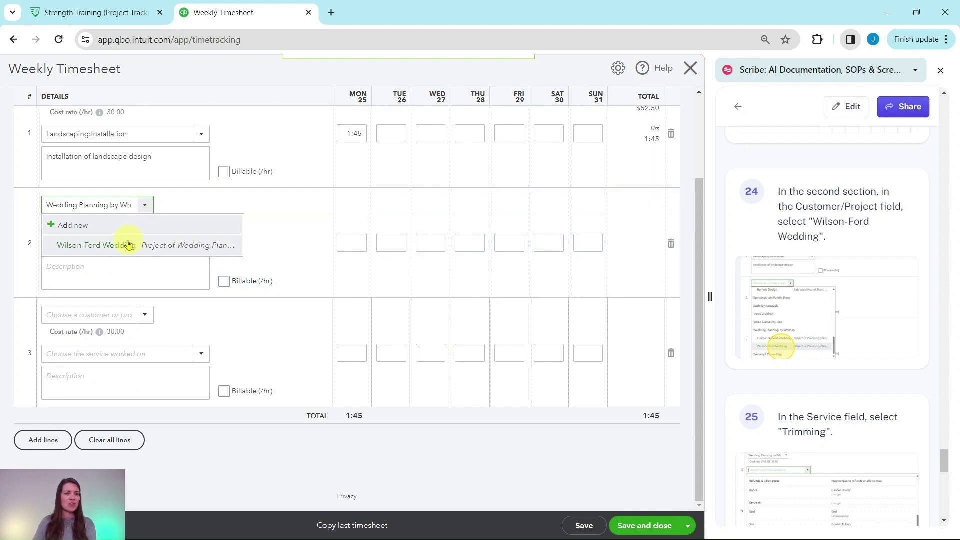
{"action": "left_click", "coordinate": [123, 247]}
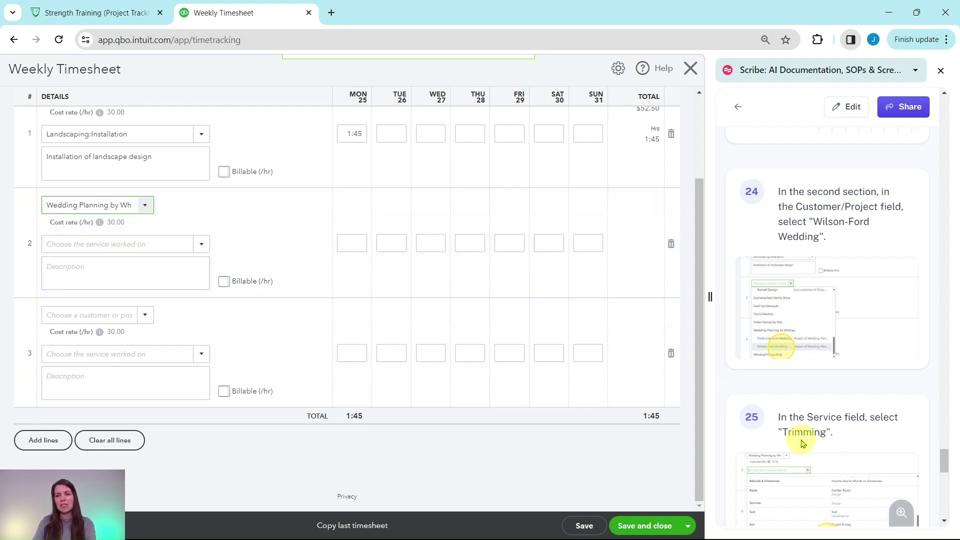
Step: Set the second timesheet line's service to Landscaping:Trimming
{"action": "left_click", "coordinate": [203, 245]}
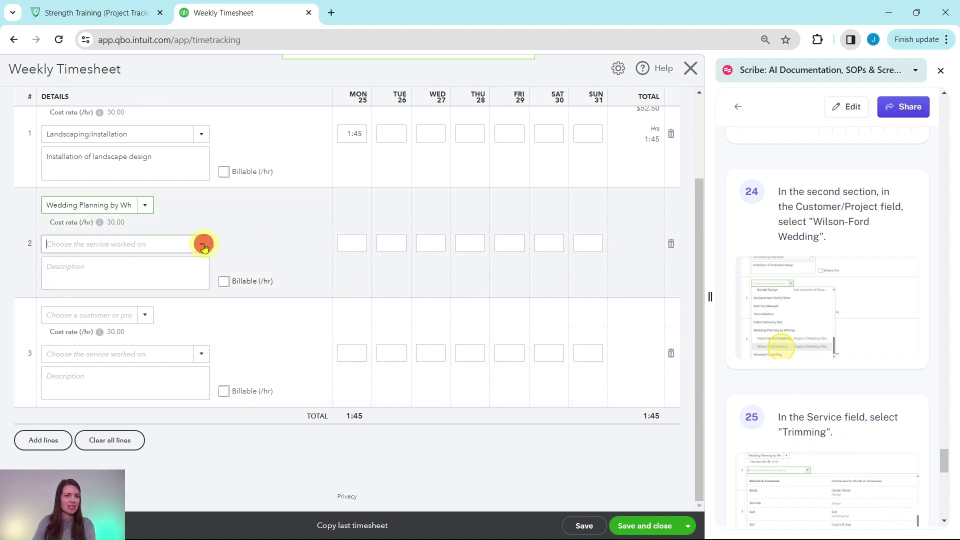
{"action": "type", "text": "trim"}
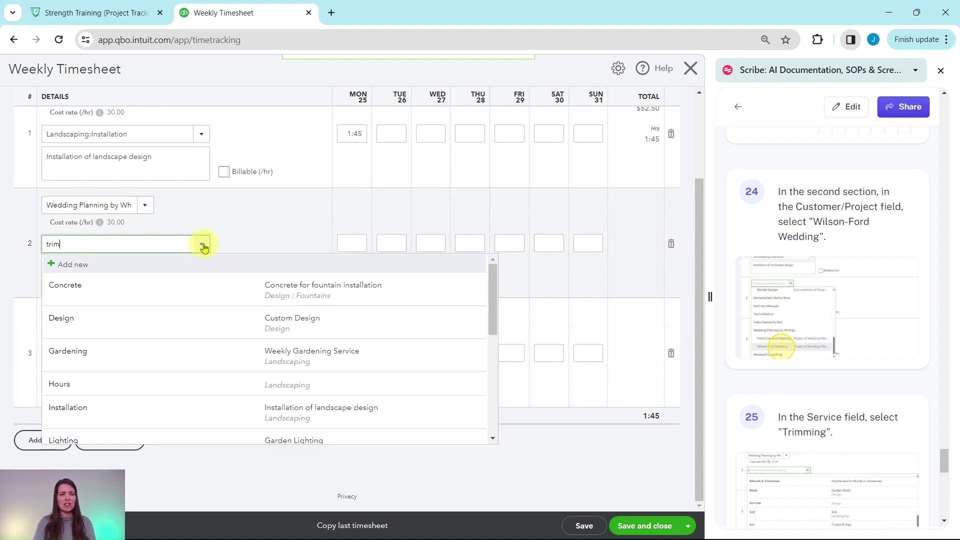
{"action": "type", "text": "ming"}
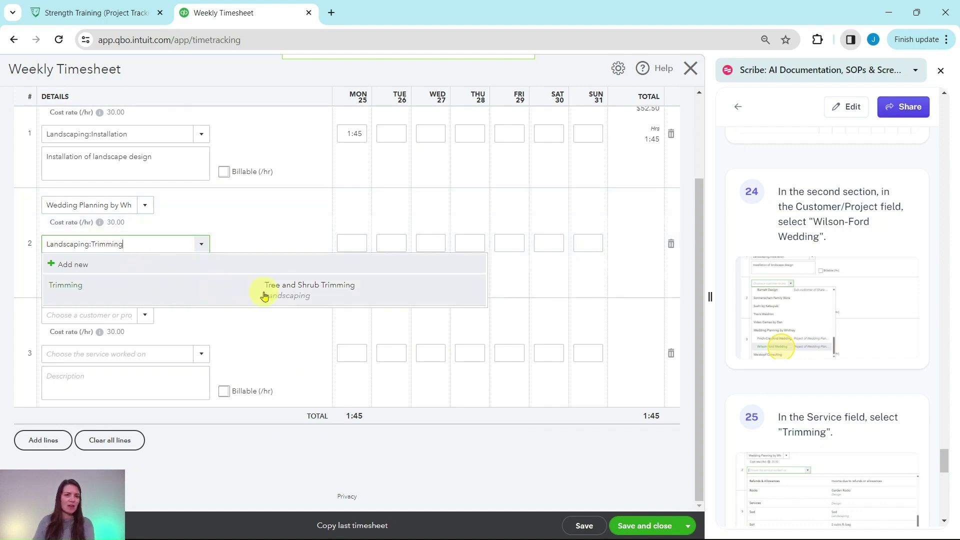
{"action": "left_click", "coordinate": [76, 296]}
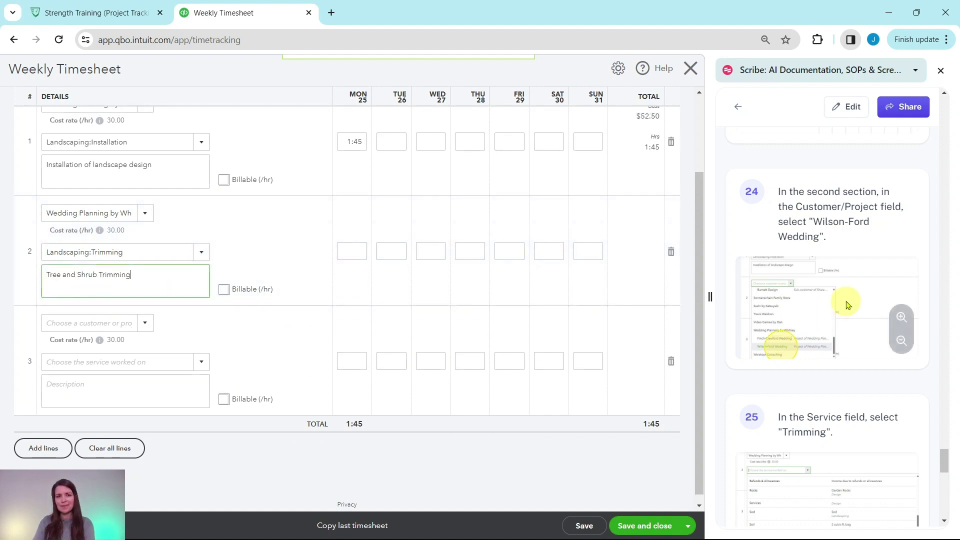
Step: Enter 3.5 hours for Monday on the second line, and save and close the timesheet
{"action": "scroll", "coordinate": [843, 301], "scroll_direction": "down", "scroll_amount": 7}
{"action": "scroll", "coordinate": [843, 297], "scroll_direction": "down", "scroll_amount": 1}
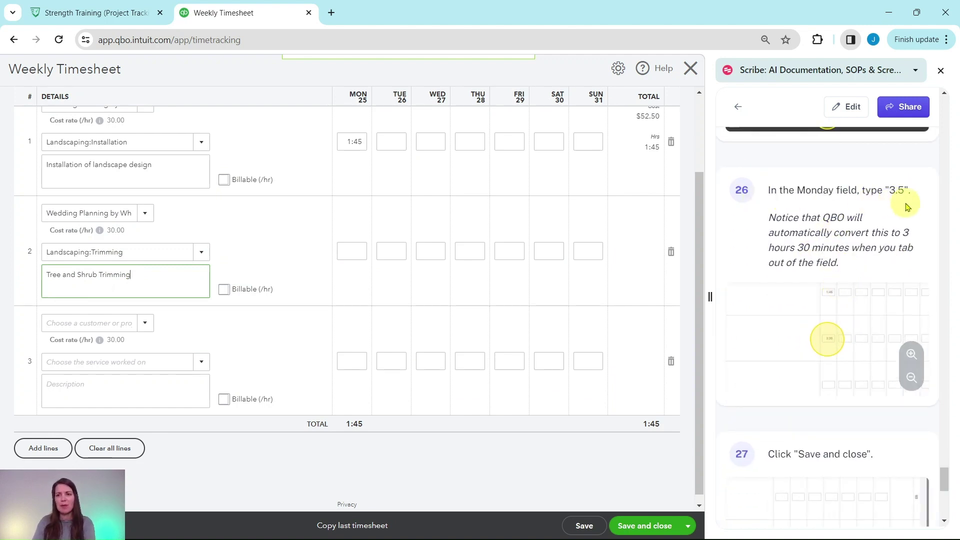
{"action": "left_click", "coordinate": [352, 253]}
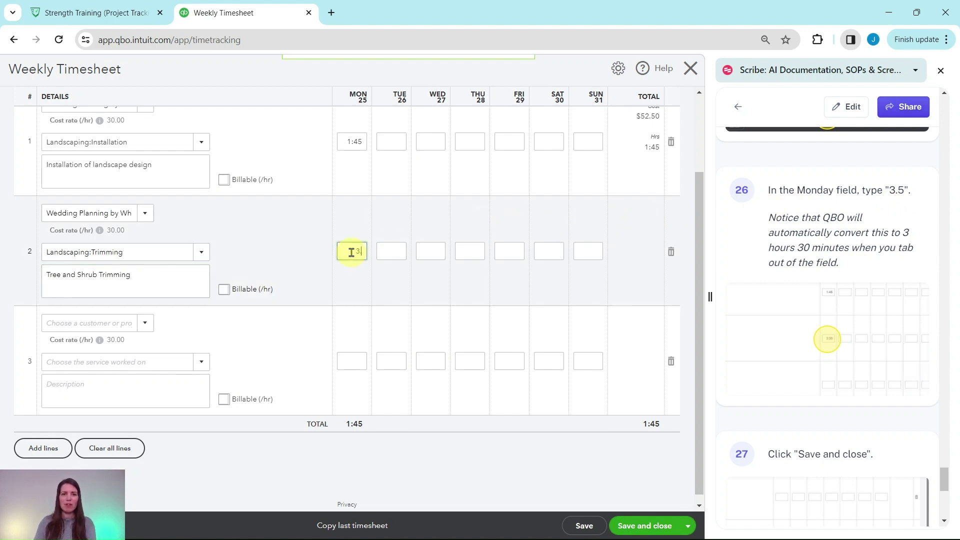
{"action": "type", "text": "3.5"}
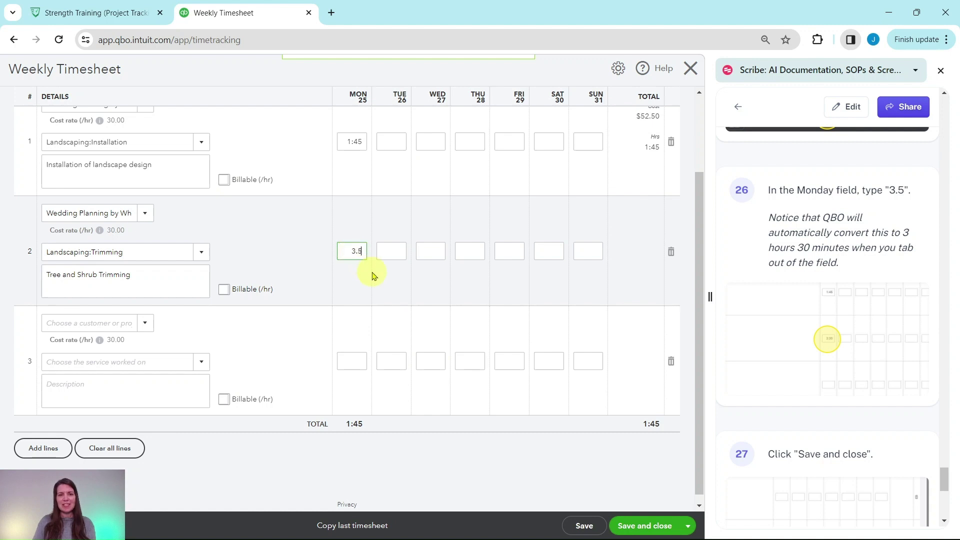
{"action": "key", "text": "Tab"}
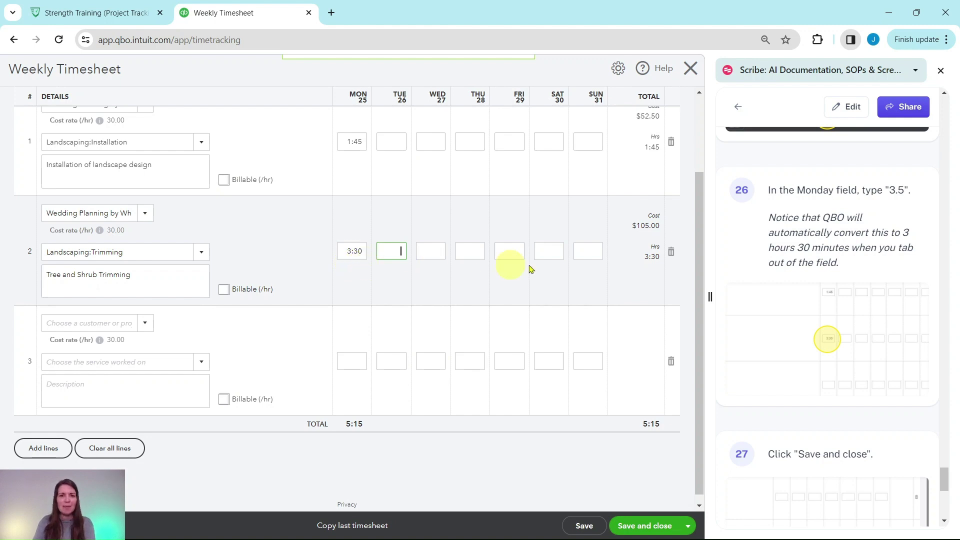
{"action": "scroll", "coordinate": [800, 271], "scroll_direction": "down", "scroll_amount": 1}
{"action": "scroll", "coordinate": [806, 269], "scroll_direction": "down", "scroll_amount": 1}
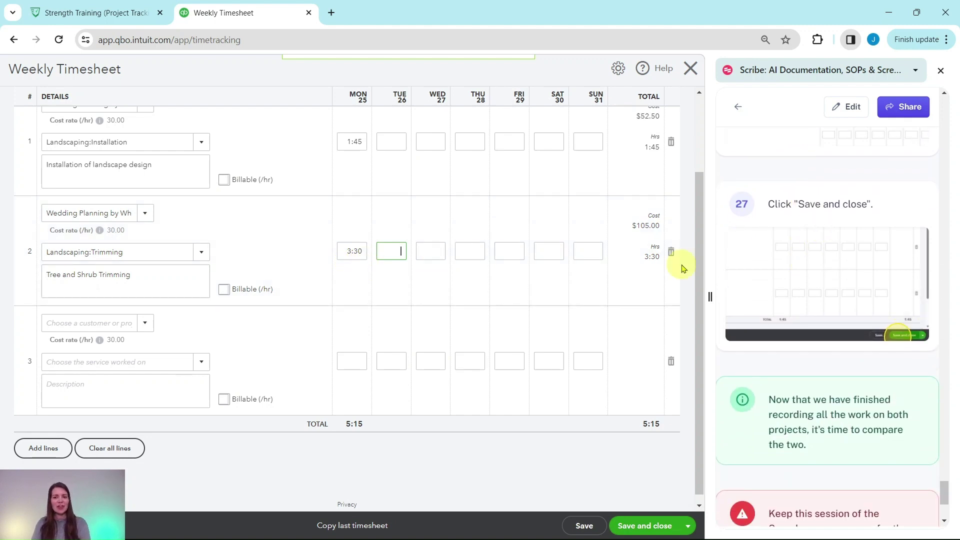
{"action": "left_click", "coordinate": [644, 525]}
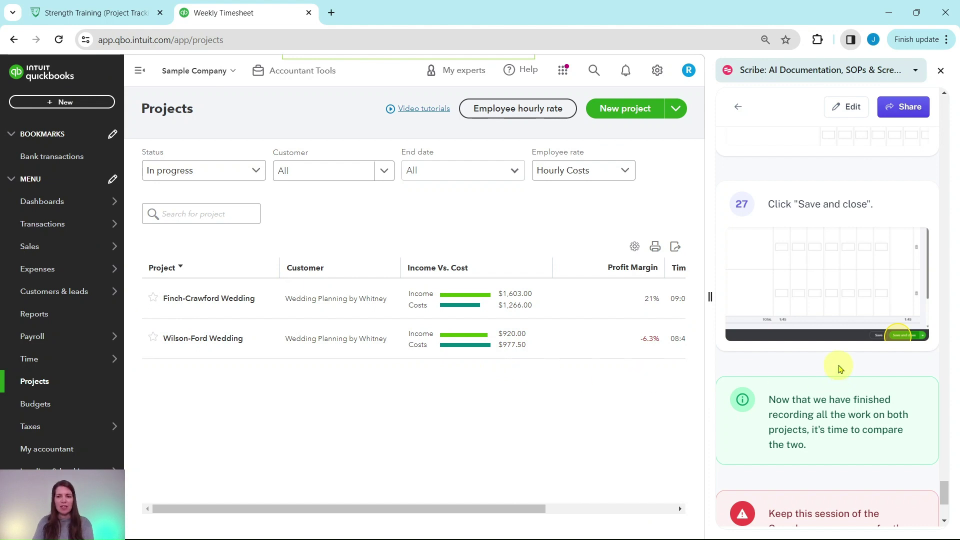
{"action": "scroll", "coordinate": [839, 369], "scroll_direction": "down", "scroll_amount": 2}
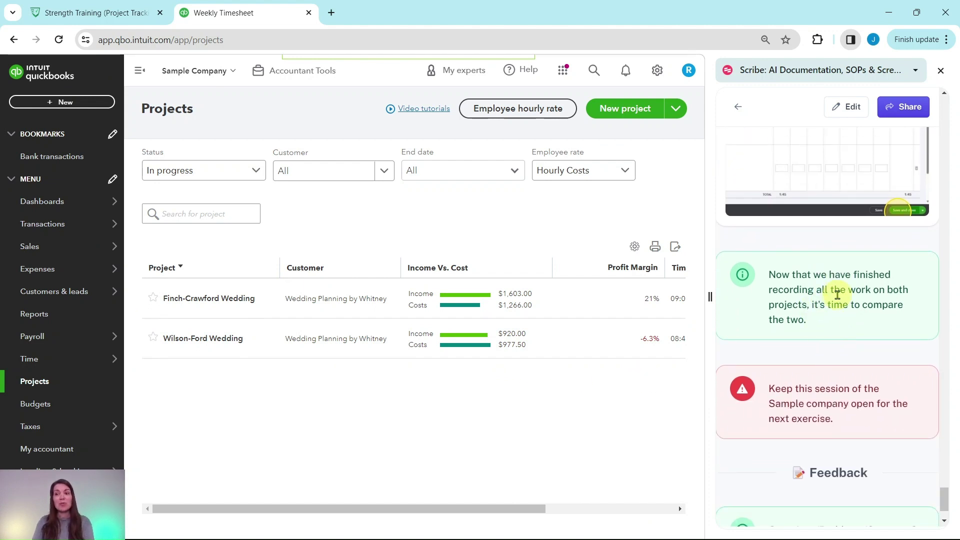